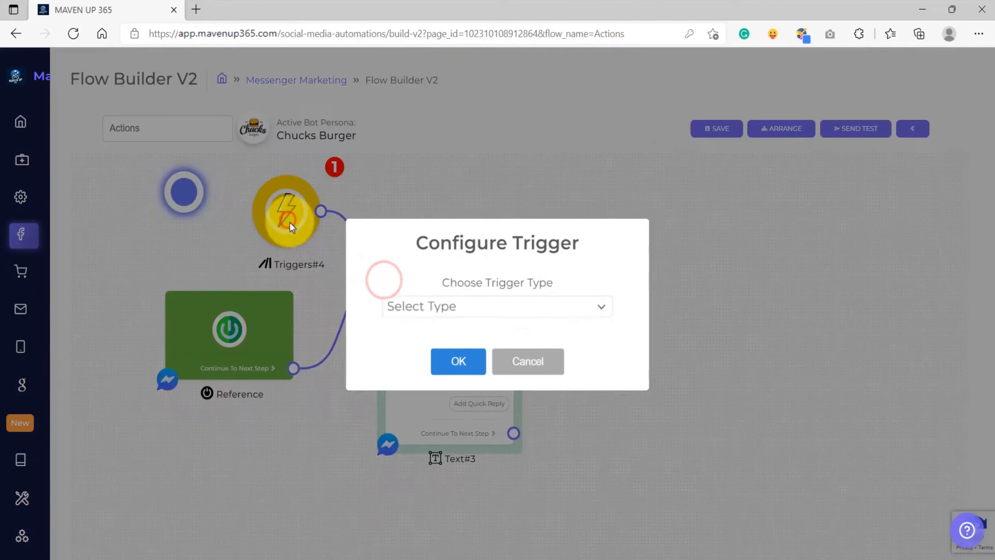
# Set the trigger to the keyword "action" with Wide matching
pyautogui.click(416, 359)
pyautogui.click(419, 317)
pyautogui.write('action')
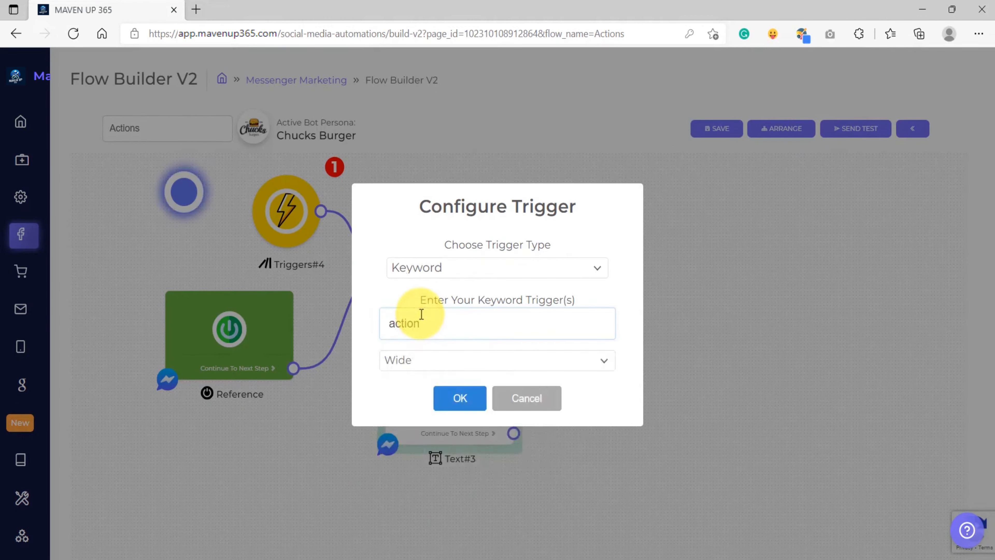
pyautogui.click(456, 397)
# Write the text message "Hi {{first_name}}" followed by "Choose action options below" with a pointing-down emoji
pyautogui.click(444, 349)
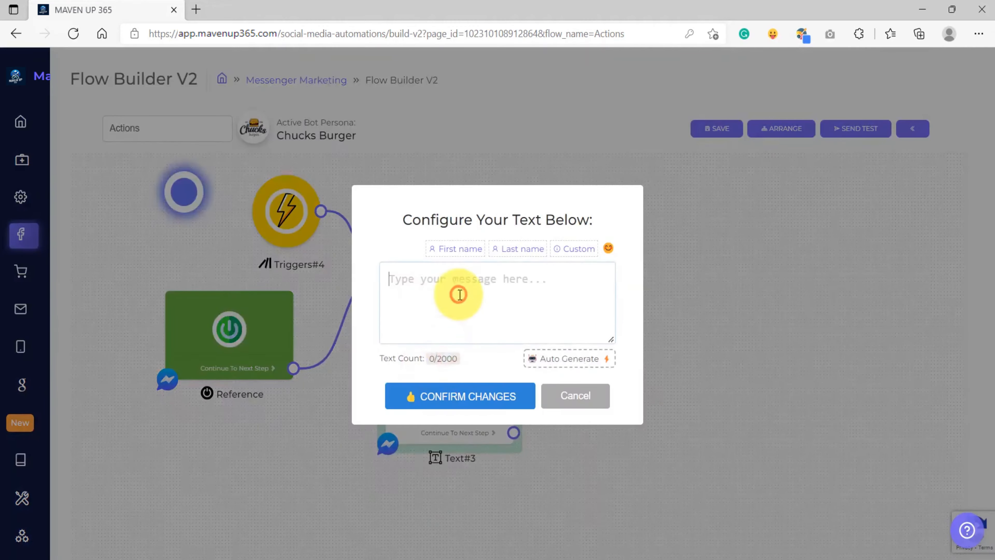
pyautogui.write('Hi')
pyautogui.click(454, 251)
pyautogui.press('Return')
pyautogui.press('Return')
pyautogui.write('Choose action options below')
pyautogui.click(610, 247)
pyautogui.scroll(-5, 743, 274)
pyautogui.click(747, 276)
pyautogui.click(485, 311)
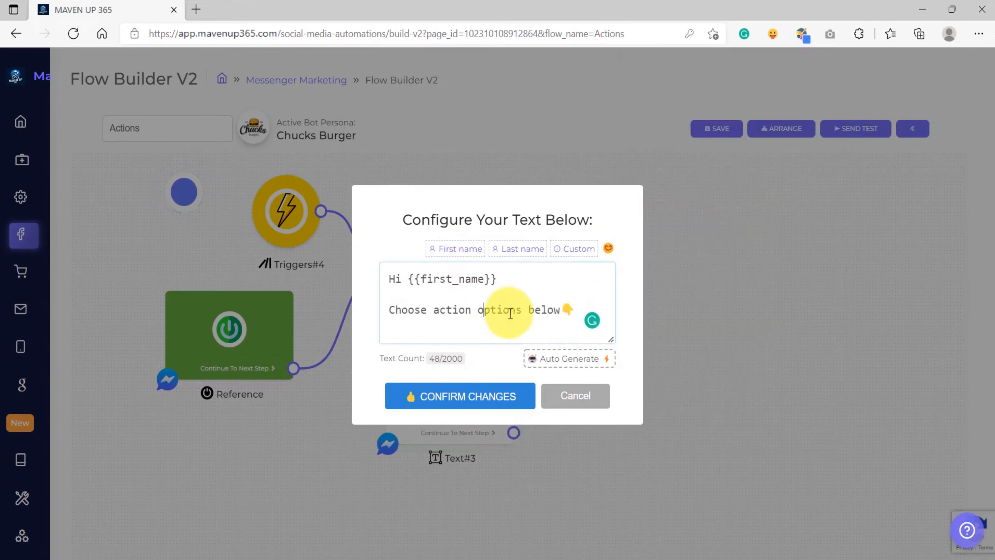
pyautogui.click(451, 397)
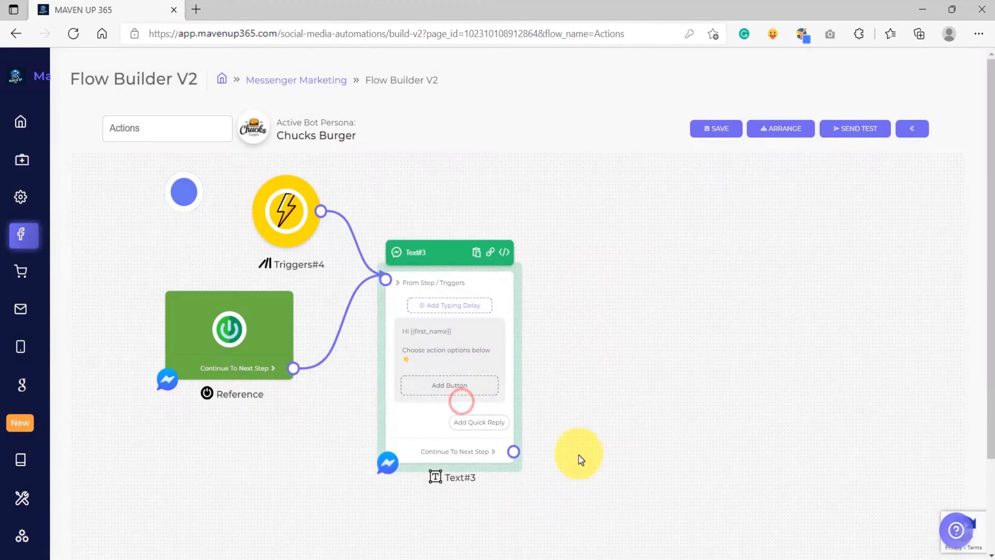
# Add a Next Step quick reply labelled "Add Tag" to the text message
pyautogui.moveTo(572, 454); pyautogui.dragTo(530, 387)
pyautogui.scroll(3, 473, 363)
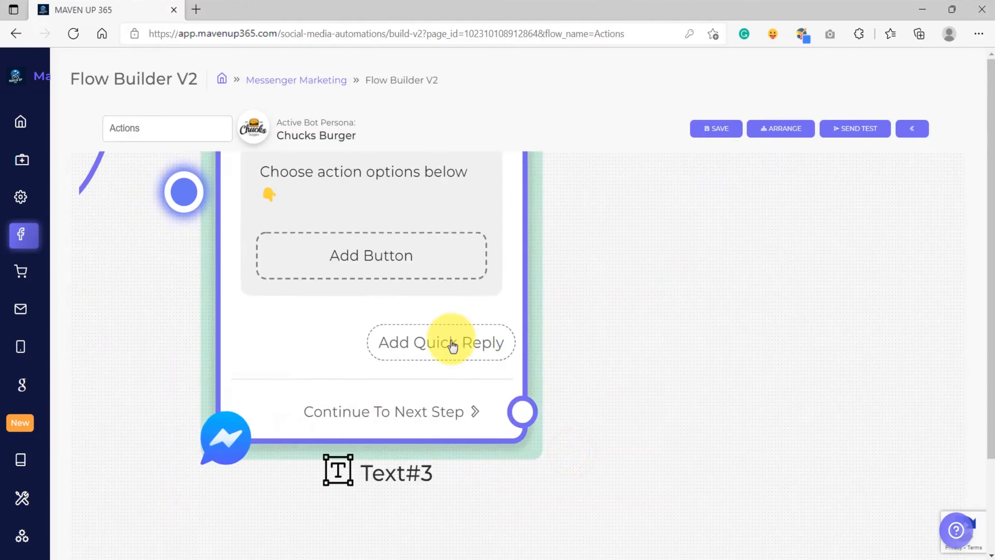
pyautogui.click(452, 344)
pyautogui.click(451, 314)
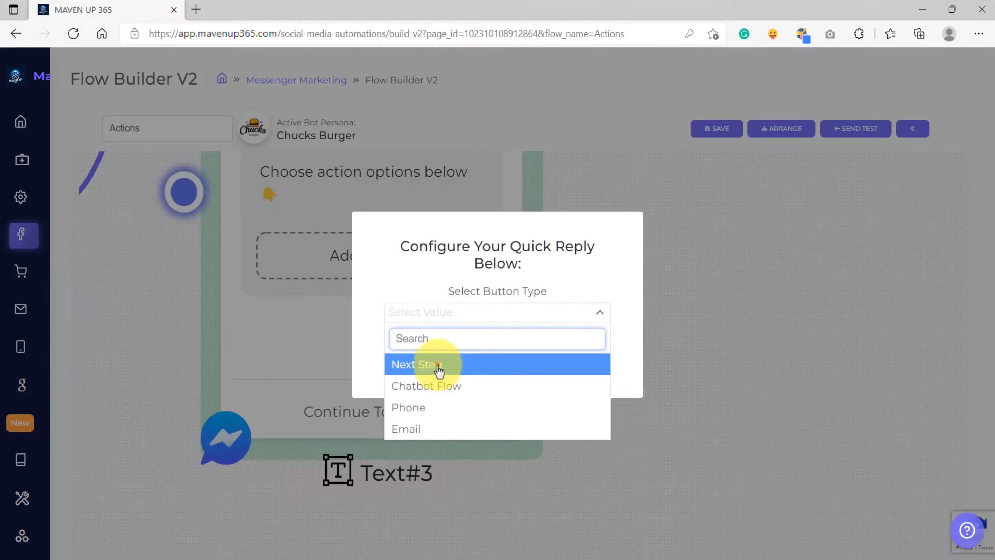
pyautogui.click(439, 369)
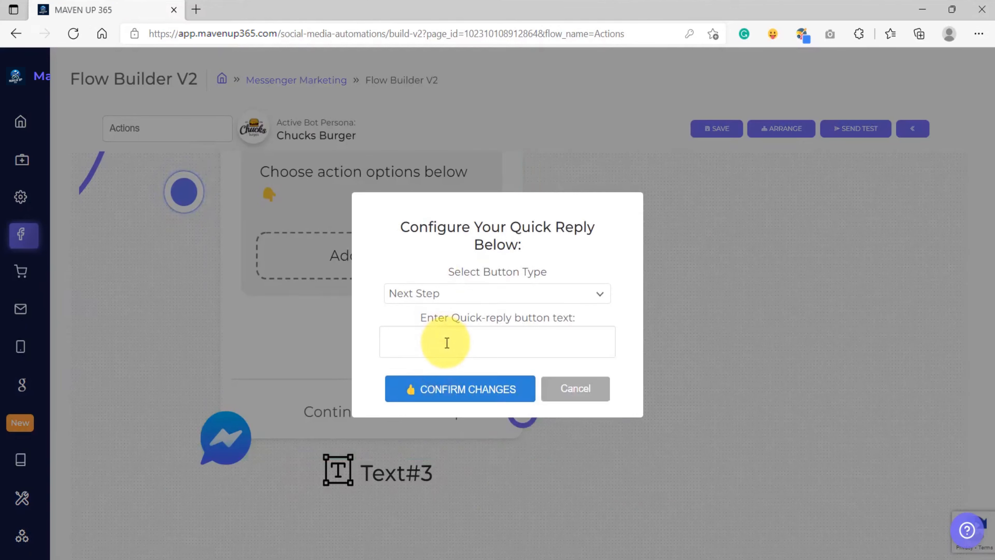
pyautogui.click(446, 343)
pyautogui.write('Add ')
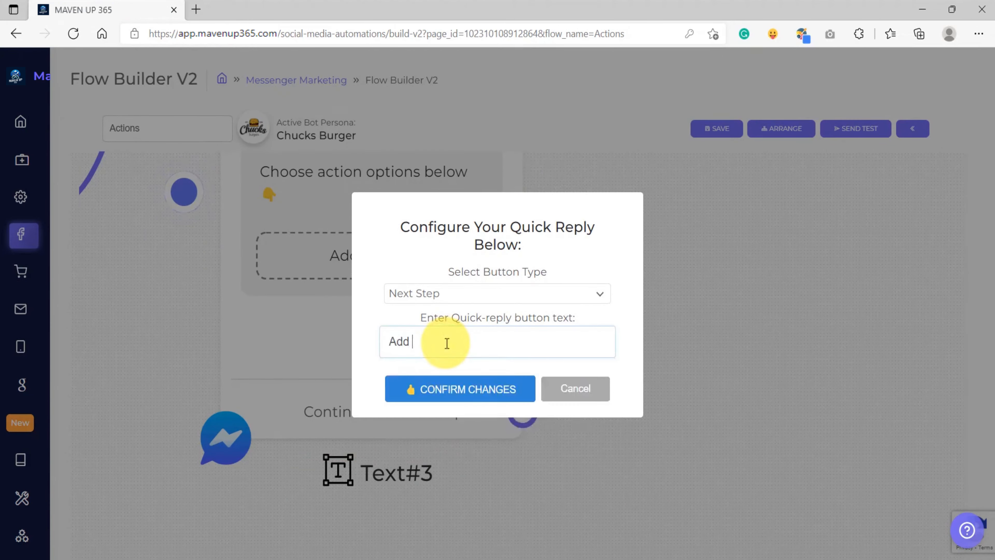
pyautogui.write('Tag')
pyautogui.click(435, 388)
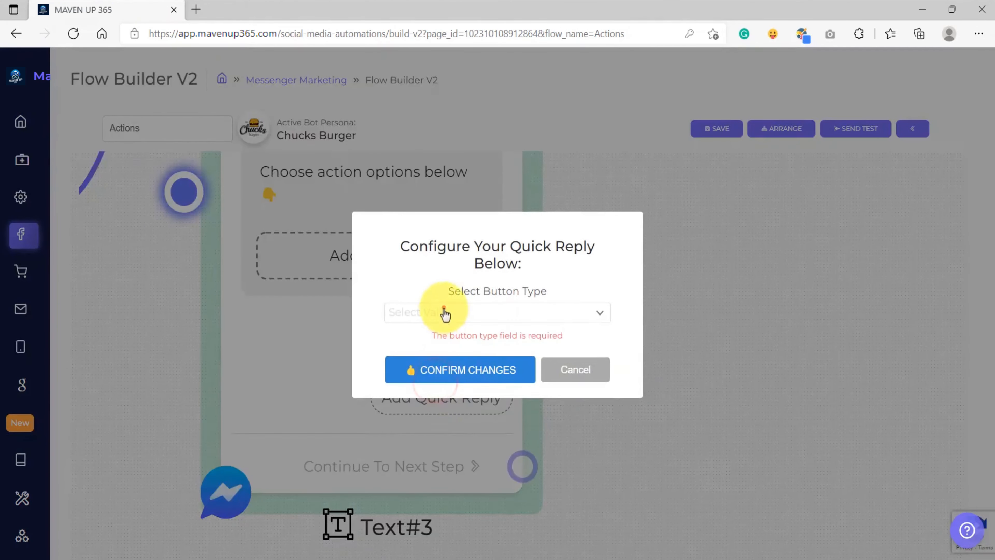
# Add a second Next Step quick reply labelled "Remove Tag"
pyautogui.click(443, 310)
pyautogui.click(433, 369)
pyautogui.click(427, 341)
pyautogui.write('Remove')
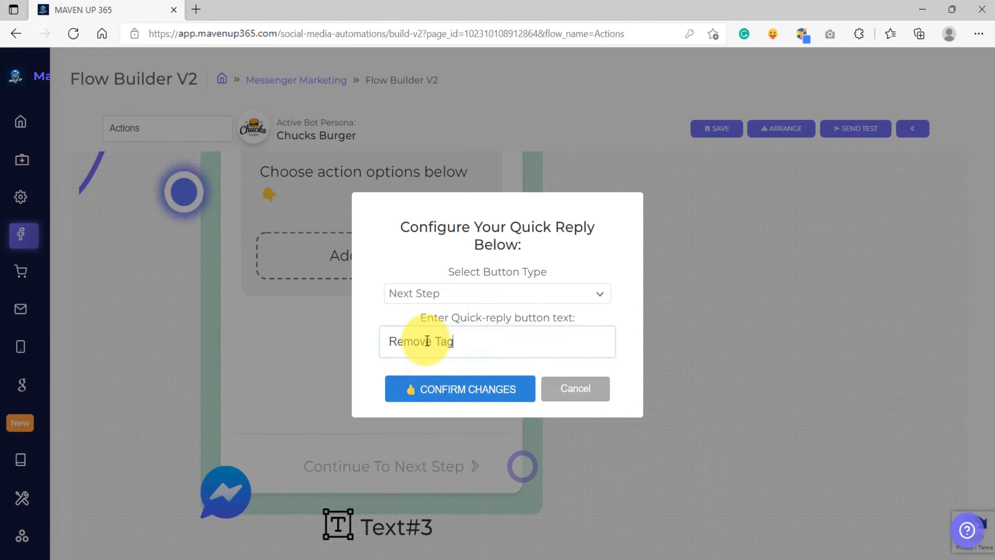
pyautogui.write(' Tag')
pyautogui.click(411, 390)
# Add a third Next Step quick reply labelled "Subscribe"
pyautogui.click(447, 324)
pyautogui.click(447, 314)
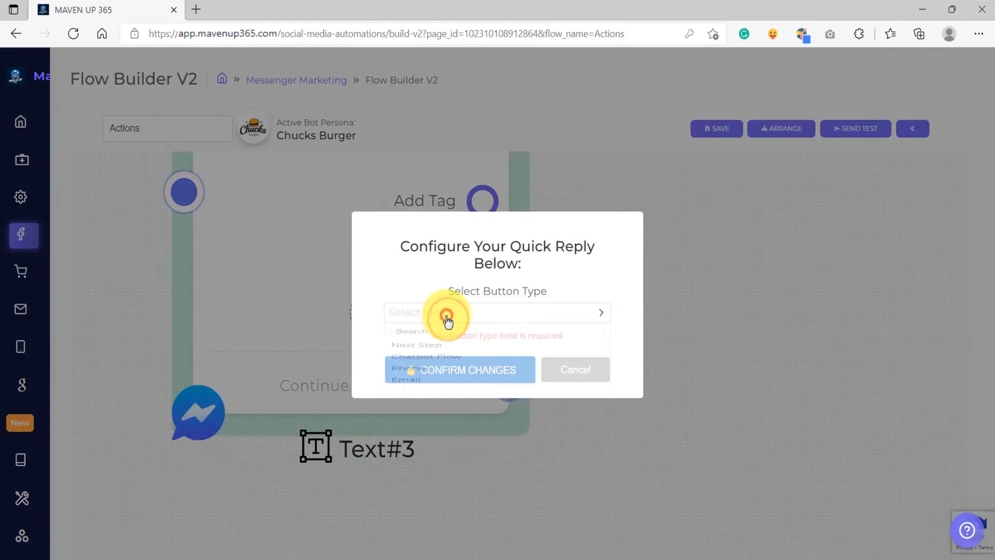
pyautogui.click(426, 361)
pyautogui.click(429, 348)
pyautogui.write('Subscribe')
pyautogui.click(443, 390)
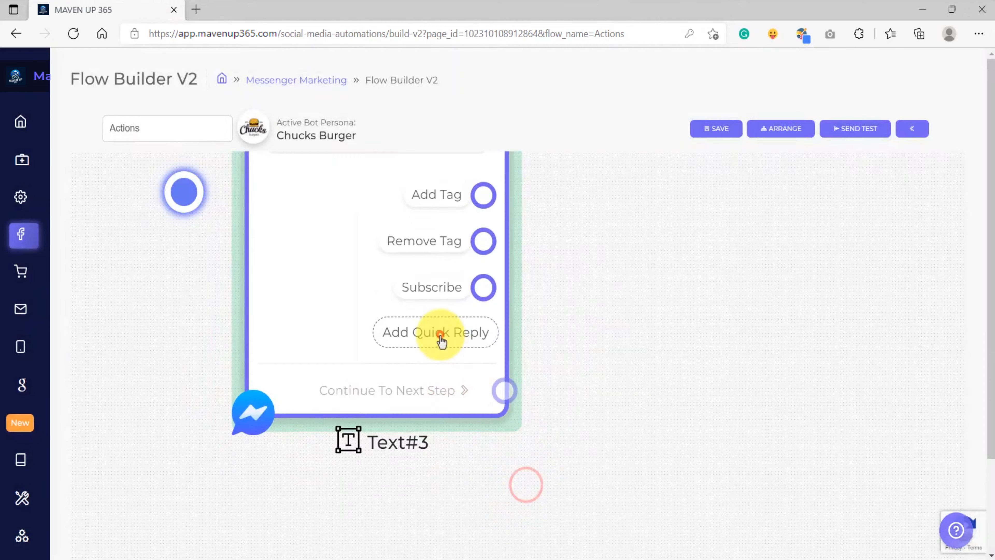
# Add a fourth Next Step quick reply labelled "Unsubscribe"
pyautogui.click(441, 338)
pyautogui.click(422, 312)
pyautogui.click(419, 363)
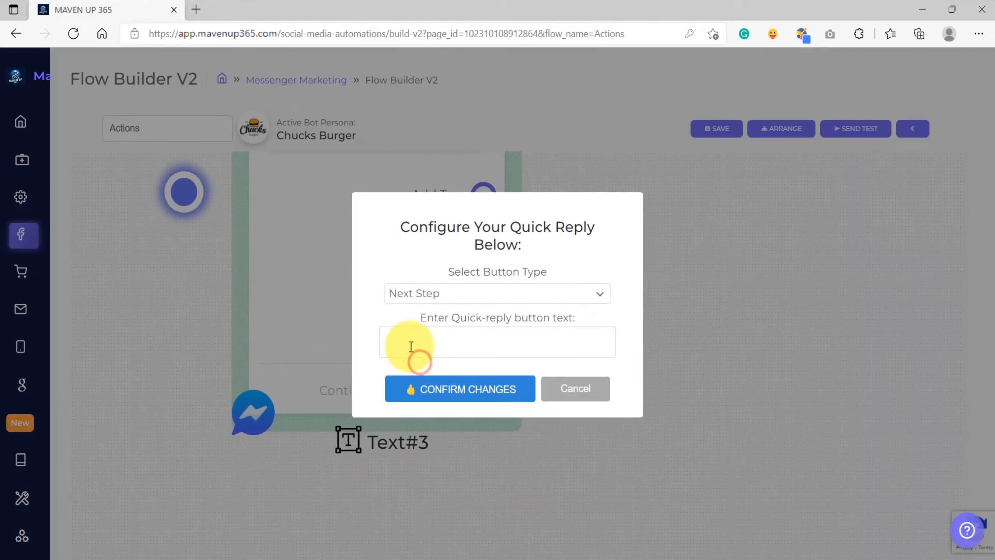
pyautogui.click(409, 340)
pyautogui.write('Unsubscribe')
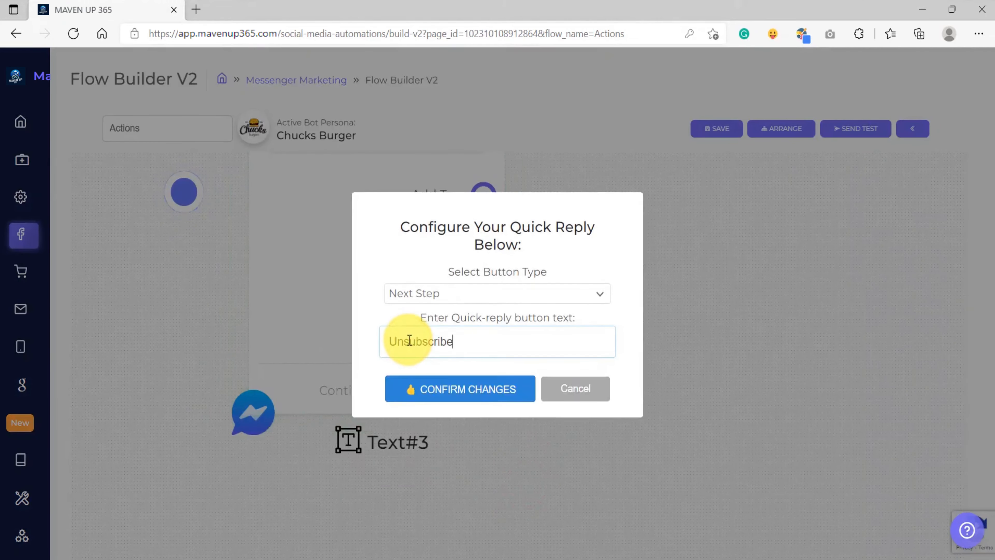
pyautogui.click(441, 388)
# Connect the "Add Tag" quick reply to a new Action step
pyautogui.moveTo(588, 263); pyautogui.dragTo(437, 406)
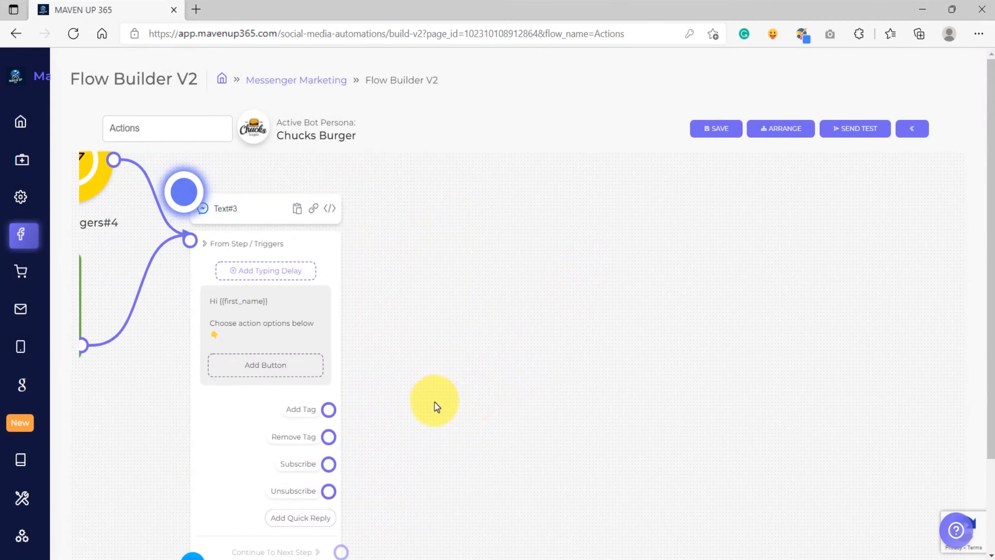
pyautogui.scroll(3, 414, 387)
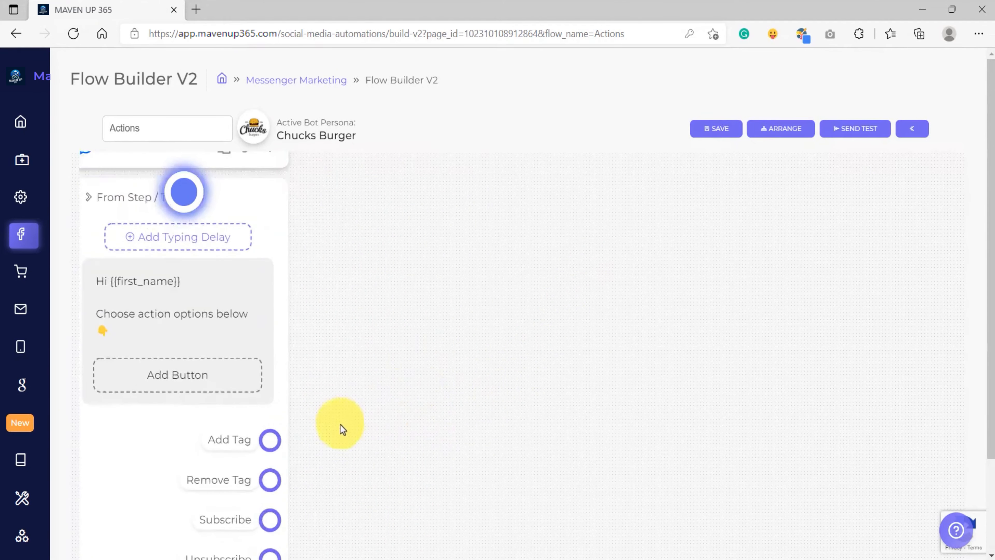
pyautogui.moveTo(270, 443); pyautogui.dragTo(515, 212)
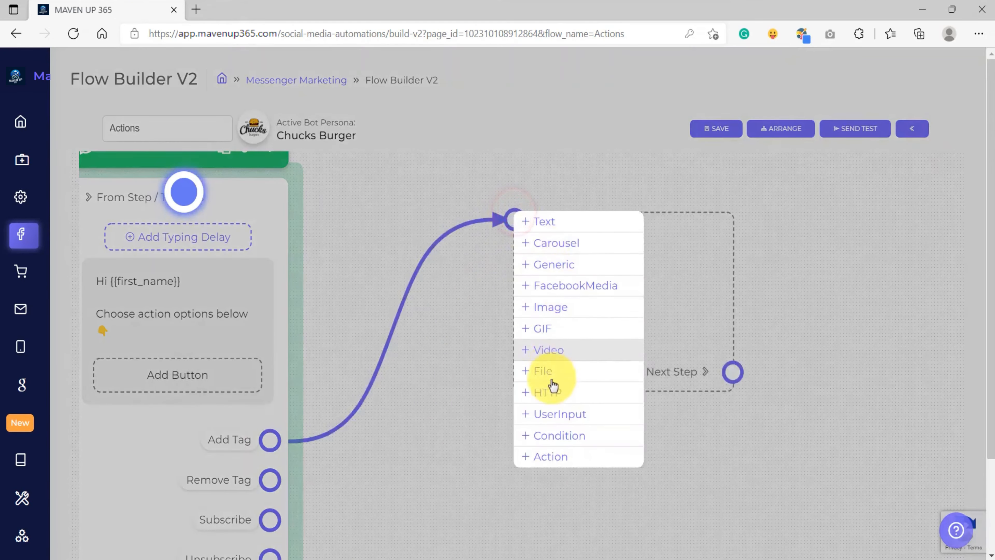
pyautogui.click(552, 458)
# Configure the Action step to add the Tag / Label "Buyer"
pyautogui.scroll(-4, 493, 387)
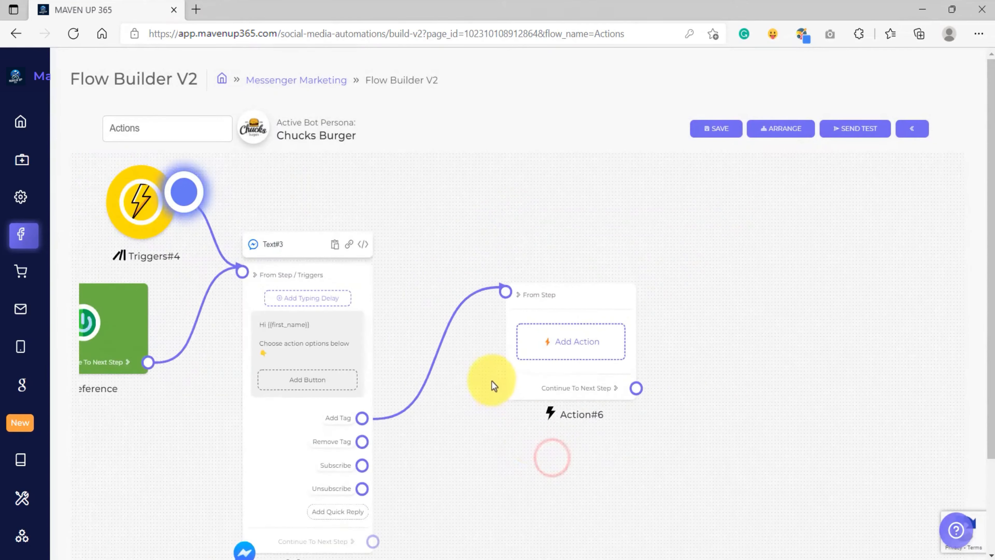
pyautogui.moveTo(490, 347); pyautogui.dragTo(468, 401)
pyautogui.click(527, 313)
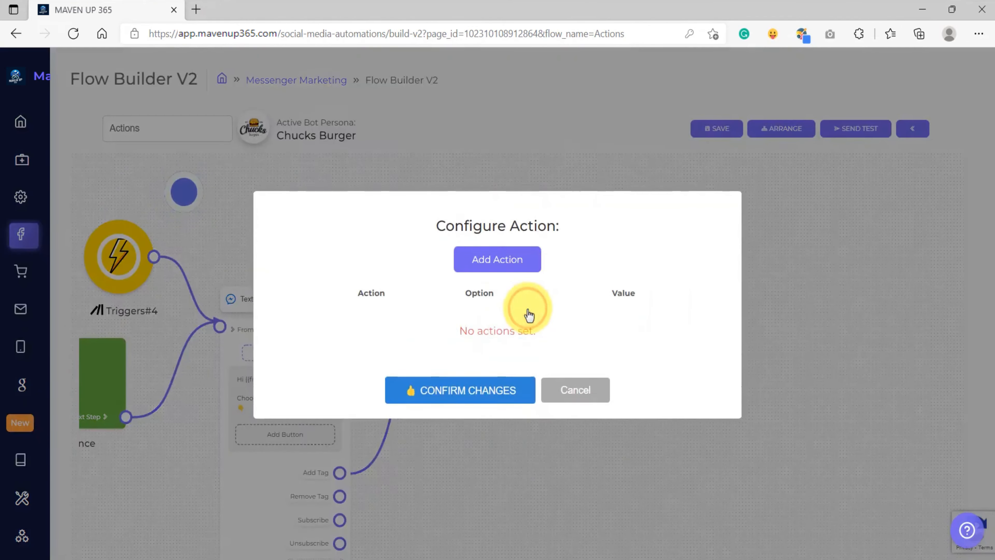
pyautogui.click(402, 261)
pyautogui.click(379, 232)
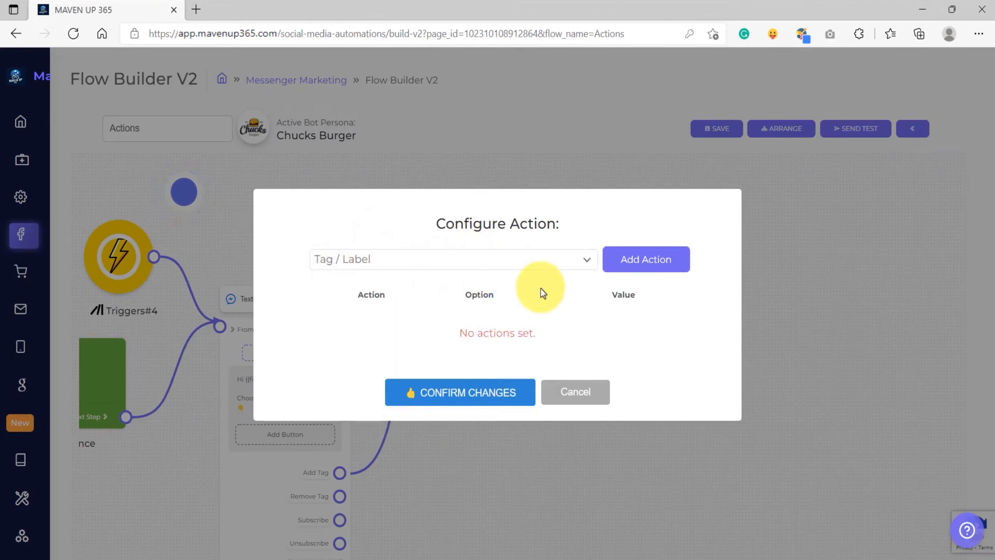
pyautogui.click(648, 261)
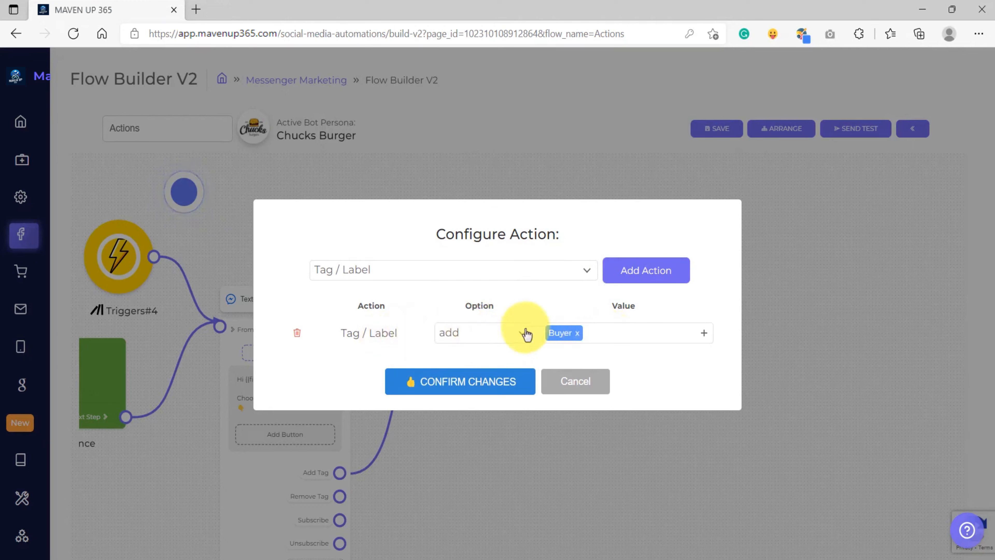
pyautogui.click(562, 337)
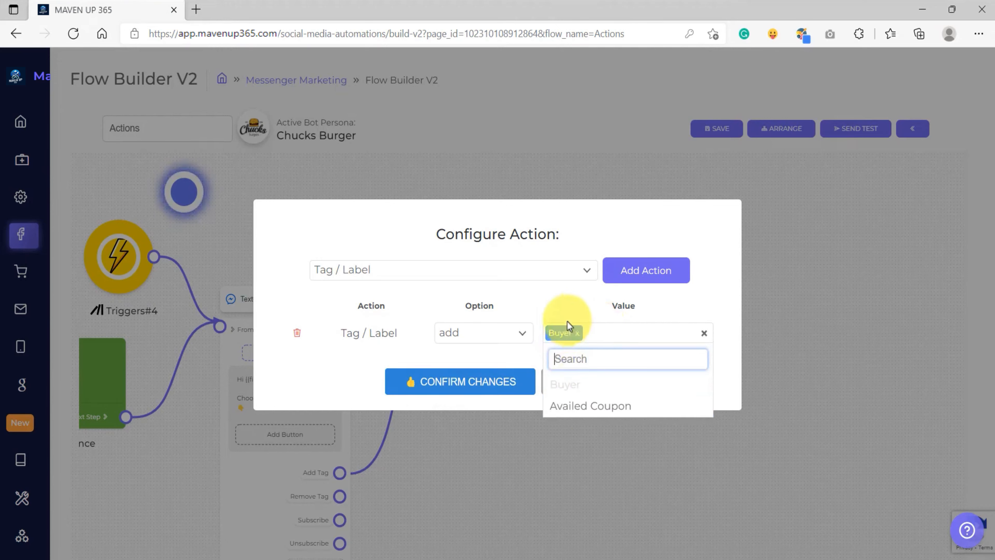
pyautogui.click(555, 300)
pyautogui.click(461, 389)
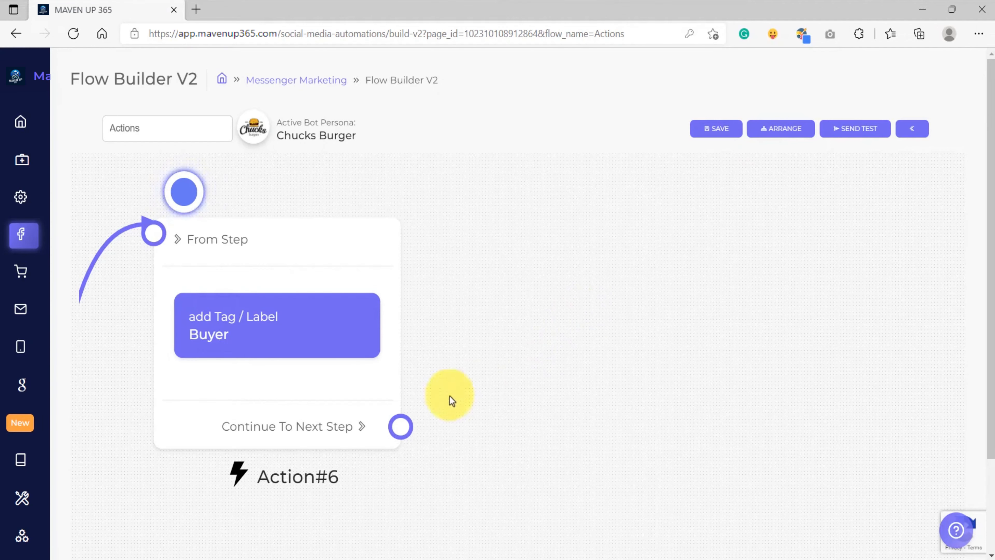
# Add a Condition step after the action, met by any one condition: Tag is Buyer
pyautogui.moveTo(401, 427); pyautogui.dragTo(569, 273)
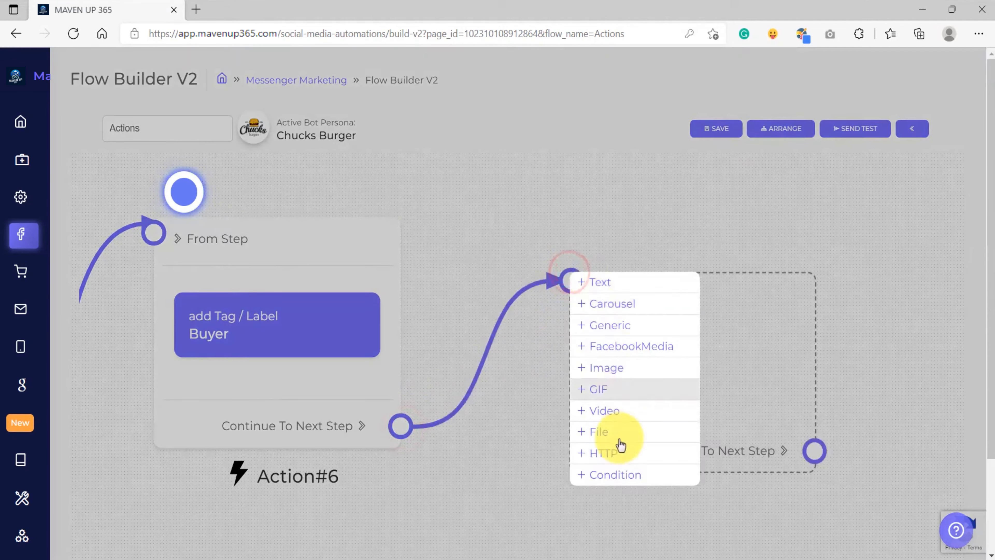
pyautogui.click(613, 474)
pyautogui.click(548, 377)
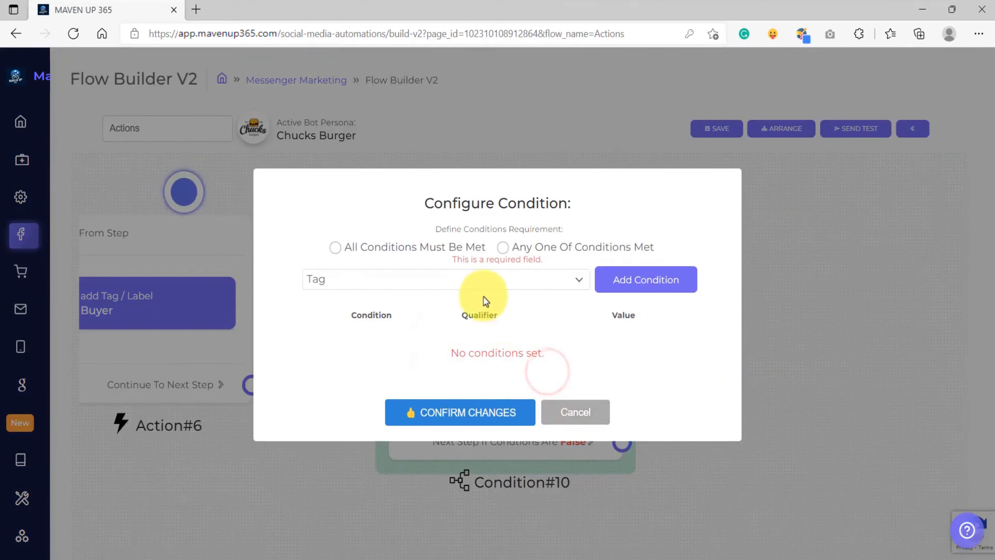
pyautogui.click(509, 250)
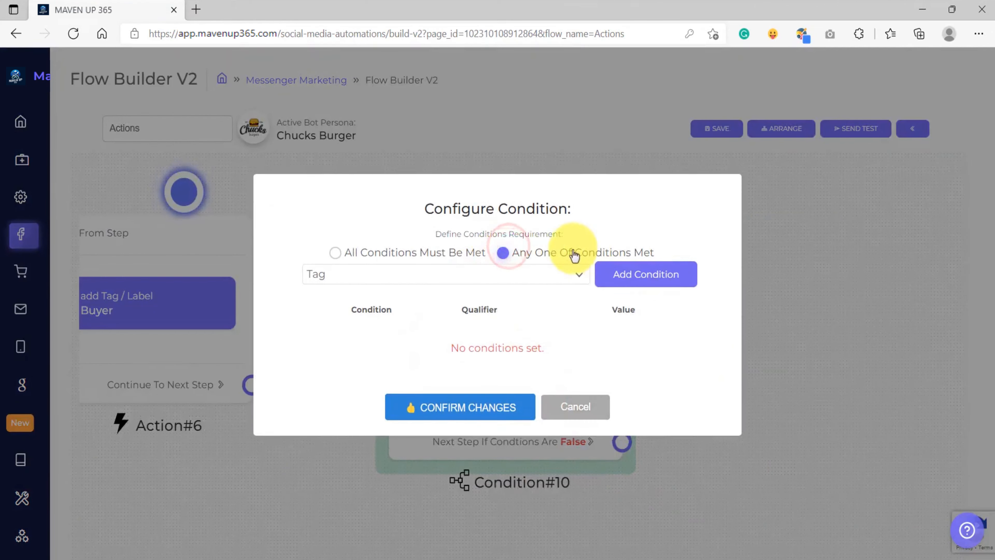
pyautogui.click(353, 275)
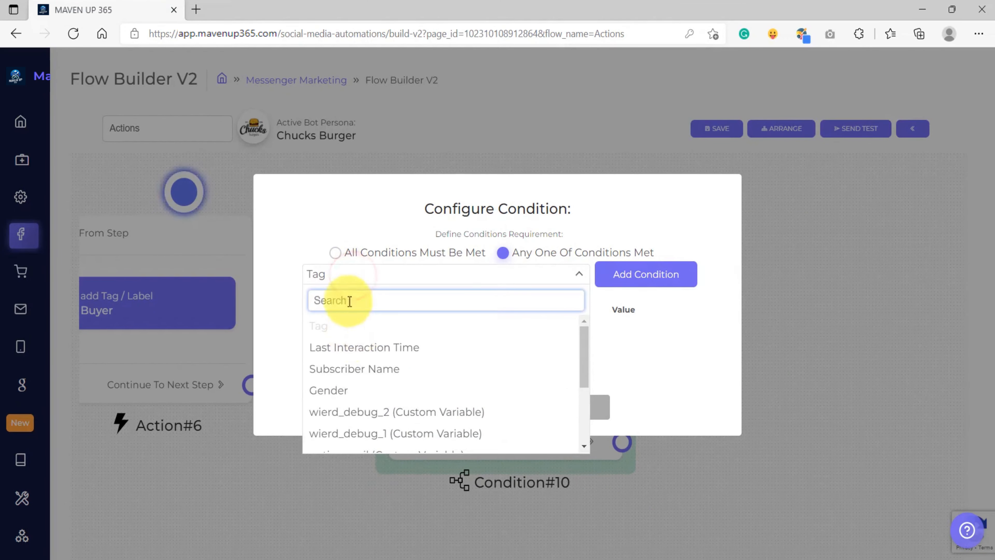
pyautogui.click(276, 256)
pyautogui.click(621, 276)
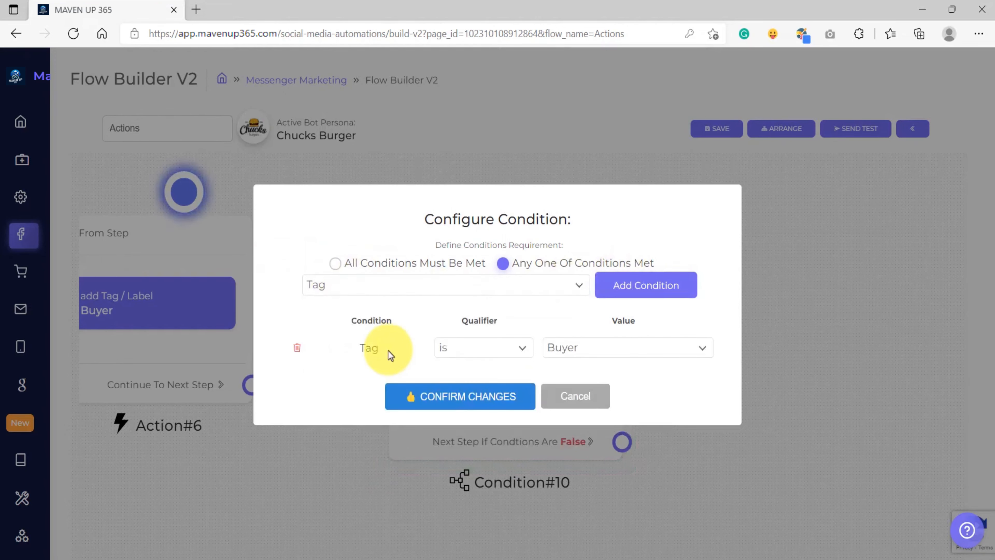
pyautogui.click(449, 404)
# Connect the condition's True output to a new Text step saying "Hey {{first_name}}!" and "You have a "Buyer" tag"
pyautogui.scroll(-4, 562, 400)
pyautogui.moveTo(422, 357); pyautogui.dragTo(545, 273)
pyautogui.click(574, 280)
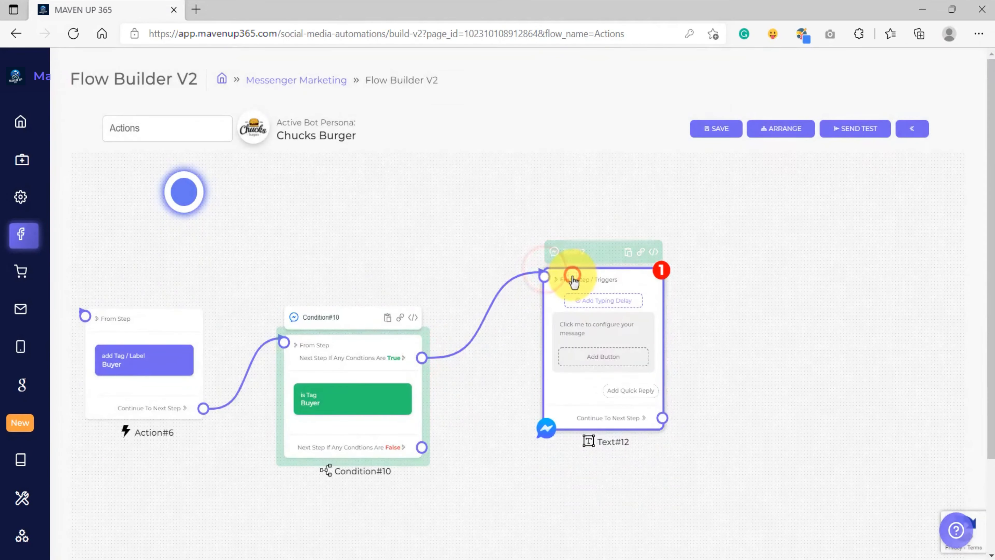
pyautogui.click(590, 337)
pyautogui.click(460, 294)
pyautogui.write('Hey')
pyautogui.click(456, 248)
pyautogui.write('!')
pyautogui.press('Return')
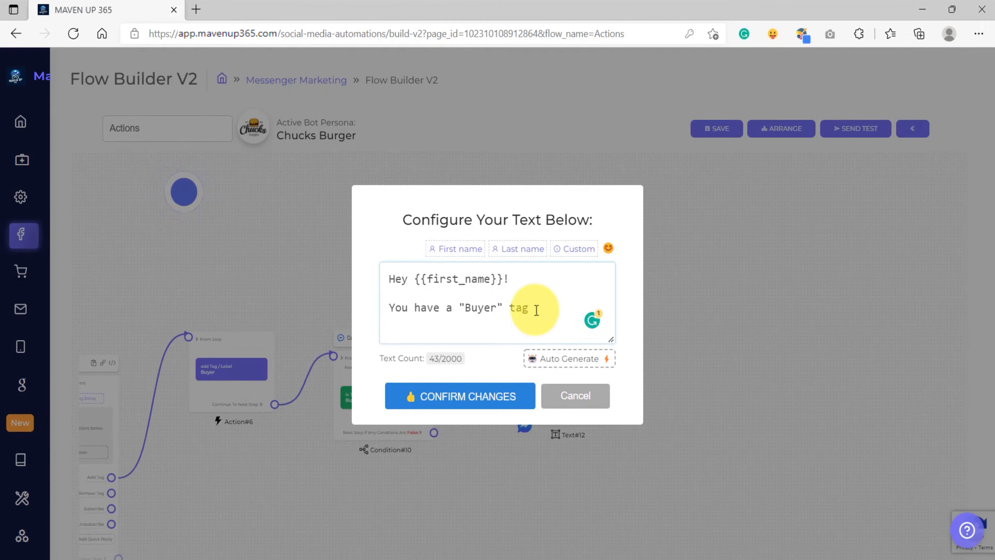
pyautogui.click(464, 404)
# Connect the condition's False output to a new Text step saying "hey {{first_name}}!" and "You do NOT have a "Buyer" tag"
pyautogui.click(405, 366)
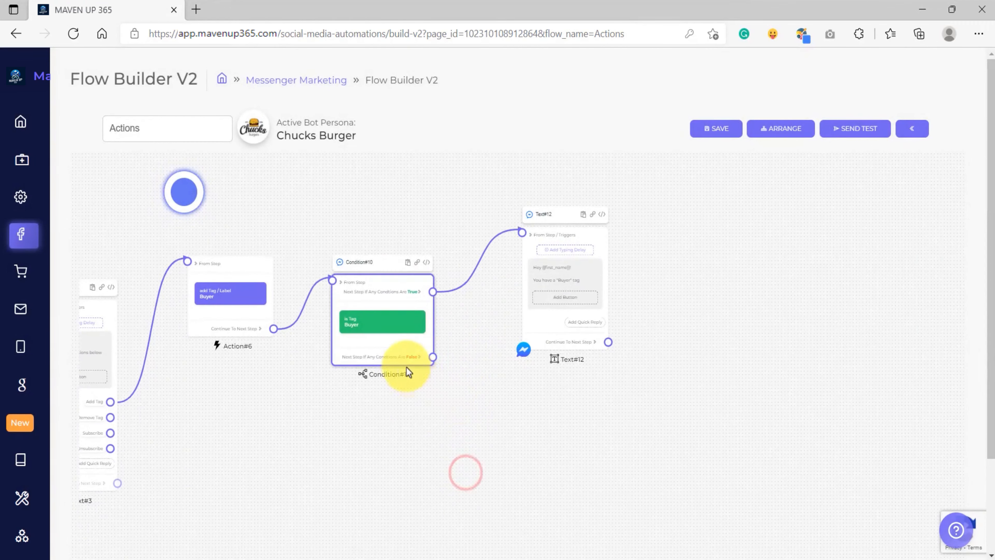
pyautogui.moveTo(511, 434); pyautogui.dragTo(480, 393)
pyautogui.scroll(10, 416, 357)
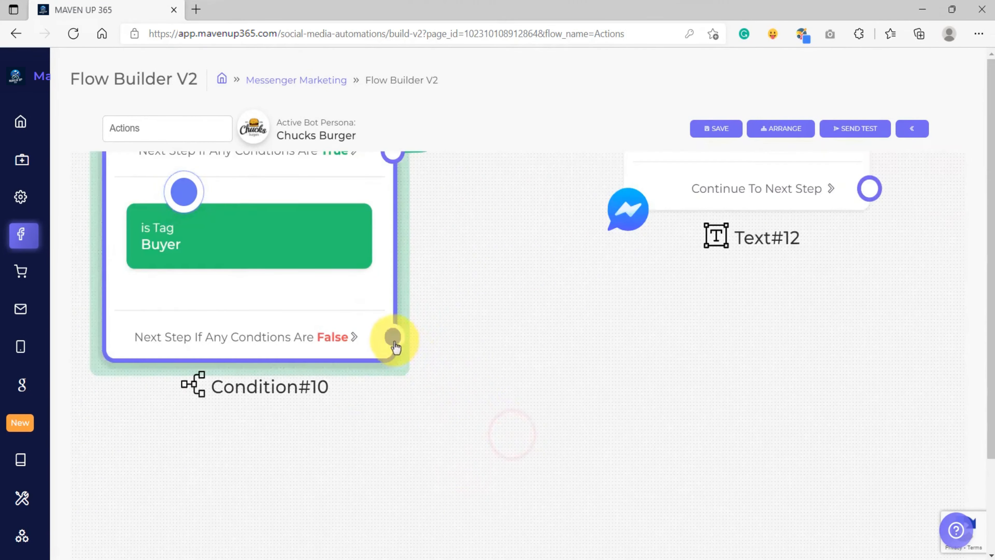
pyautogui.moveTo(393, 338); pyautogui.dragTo(572, 357)
pyautogui.click(608, 338)
pyautogui.scroll(-6, 517, 428)
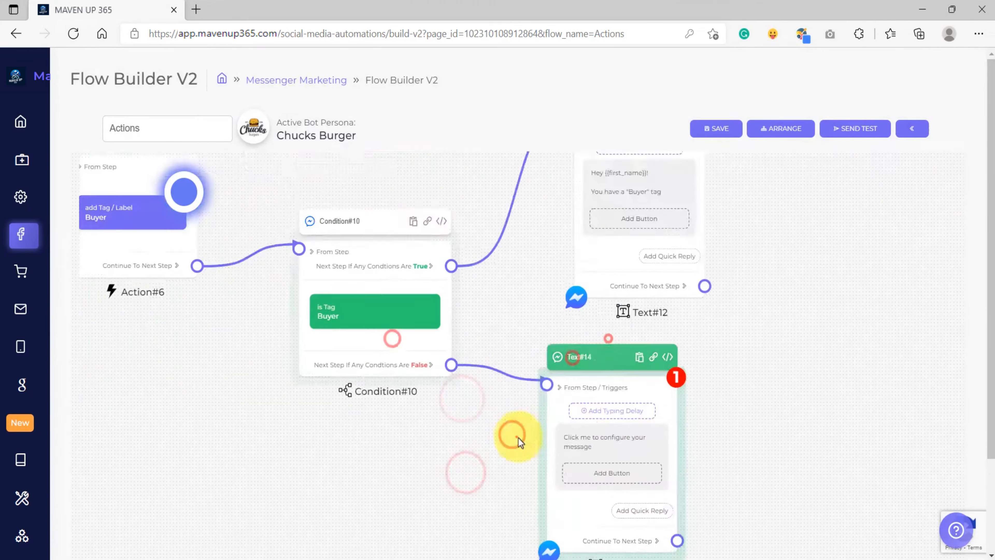
pyautogui.click(519, 442)
pyautogui.write('hey')
pyautogui.click(455, 248)
pyautogui.write('!')
pyautogui.press('Return')
pyautogui.press('Return')
pyautogui.write('You do NOT have a "Buyer" tag')
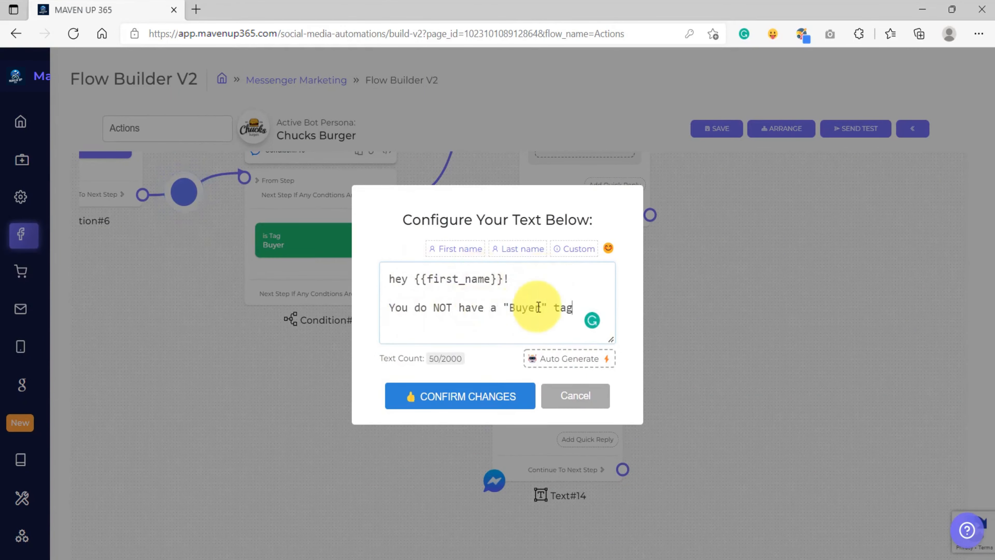
pyautogui.click(470, 399)
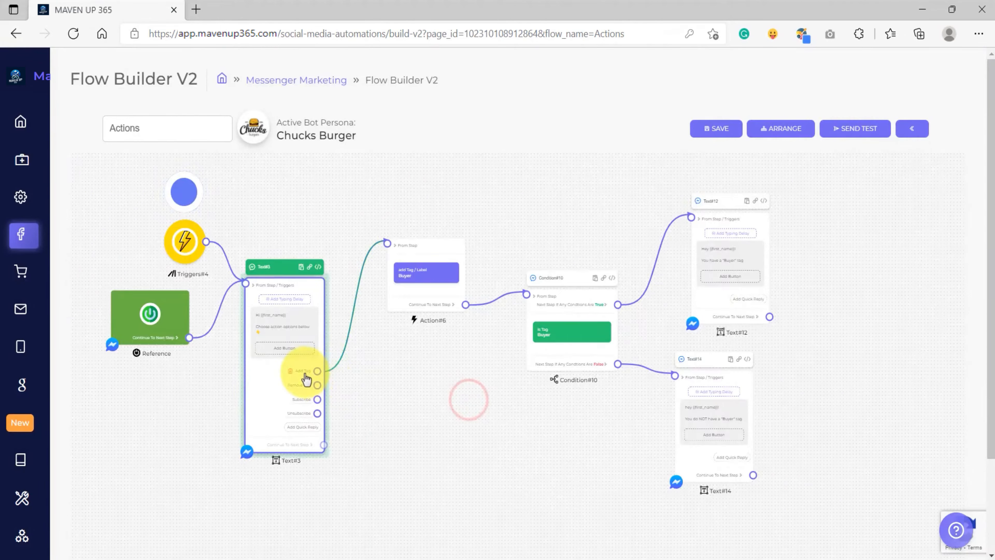
pyautogui.scroll(10, 305, 377)
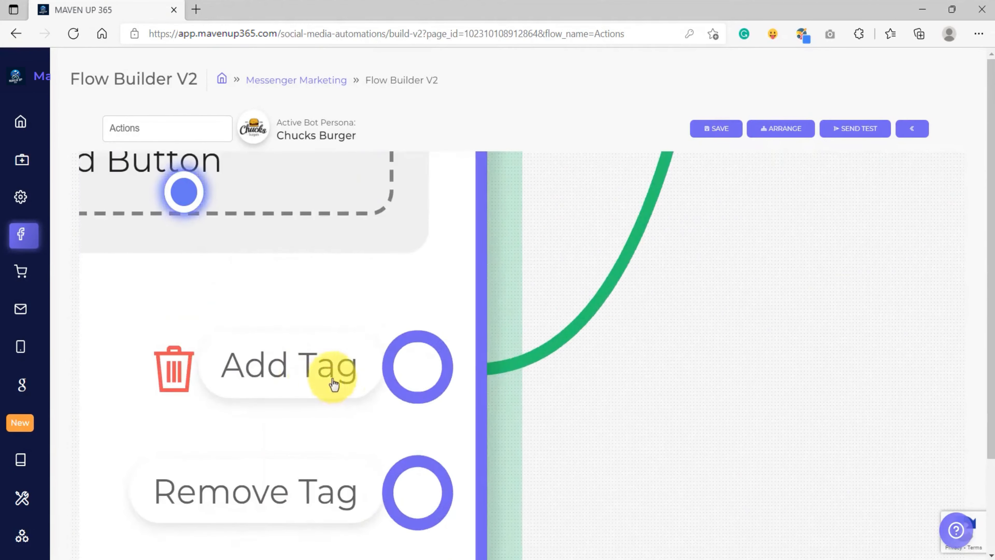
# Review the existing flow's quick replies, tag action, Buyer condition and both reply Text steps on the canvas
pyautogui.scroll(-10, 314, 370)
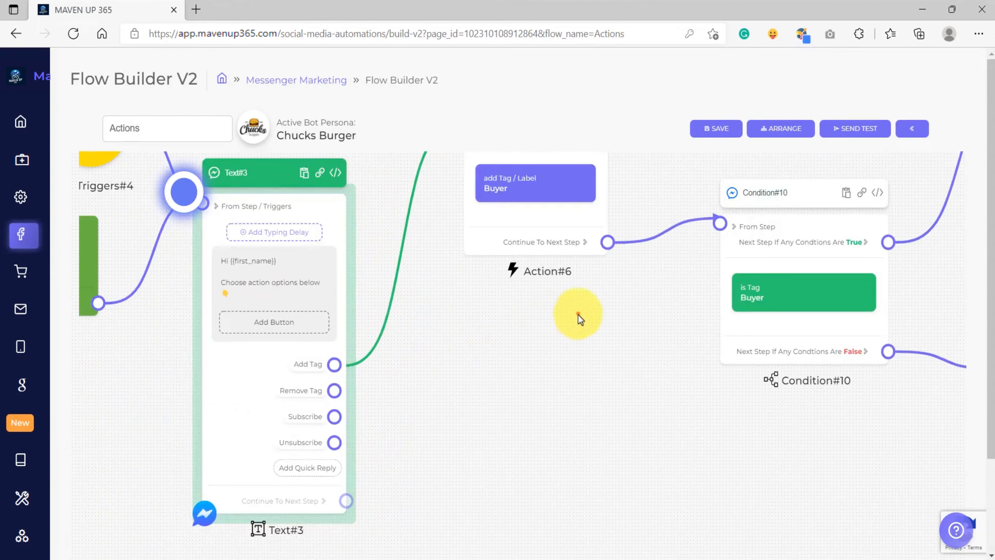
pyautogui.moveTo(578, 314); pyautogui.dragTo(483, 409)
pyautogui.scroll(5, 441, 276)
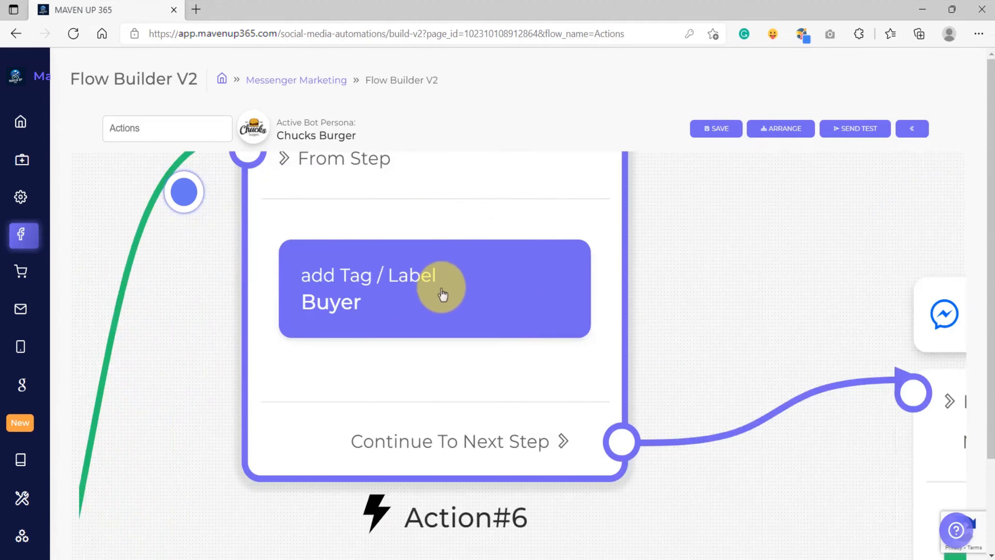
pyautogui.scroll(-3, 444, 291)
pyautogui.scroll(3, 396, 330)
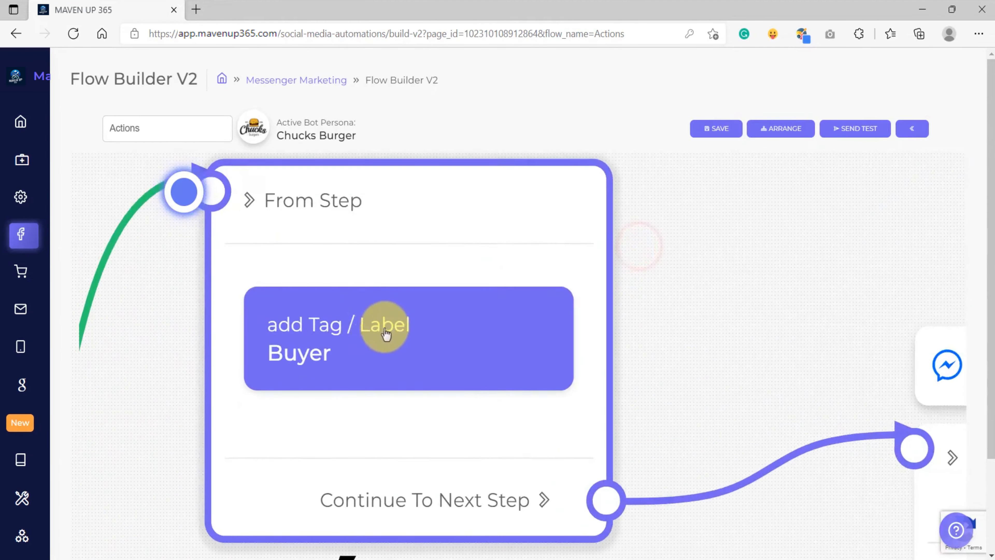
pyautogui.scroll(-4, 362, 362)
pyautogui.scroll(-7, 367, 353)
pyautogui.moveTo(623, 293); pyautogui.dragTo(419, 236)
pyautogui.scroll(5, 396, 400)
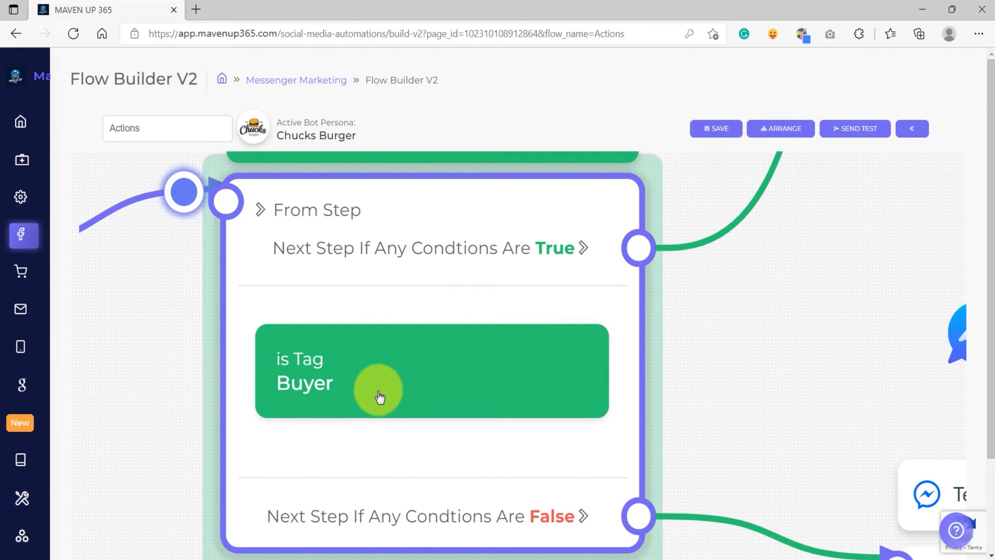
pyautogui.scroll(-5, 379, 397)
pyautogui.moveTo(587, 266); pyautogui.dragTo(454, 335)
pyautogui.click(528, 322)
pyautogui.scroll(5, 535, 327)
pyautogui.scroll(2, 533, 325)
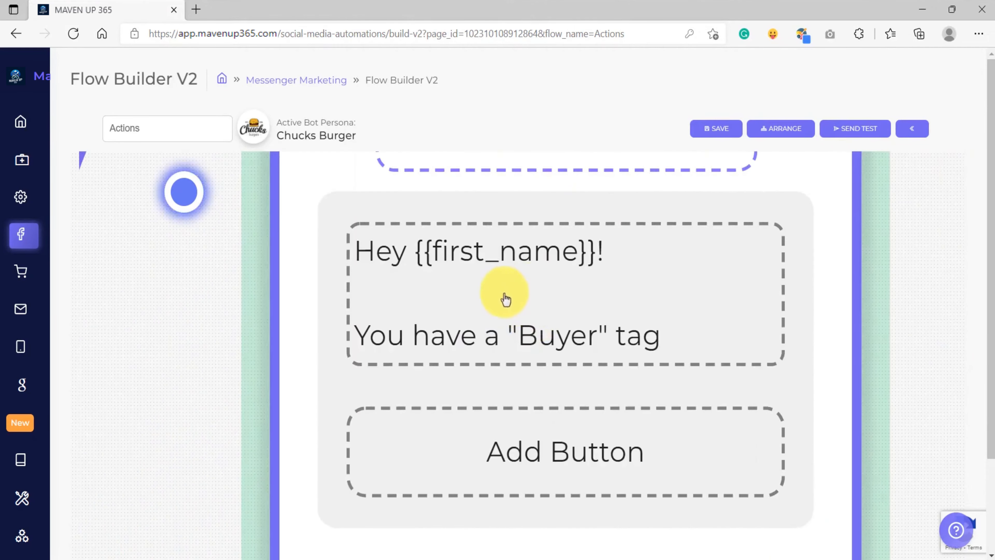
pyautogui.scroll(-7, 568, 320)
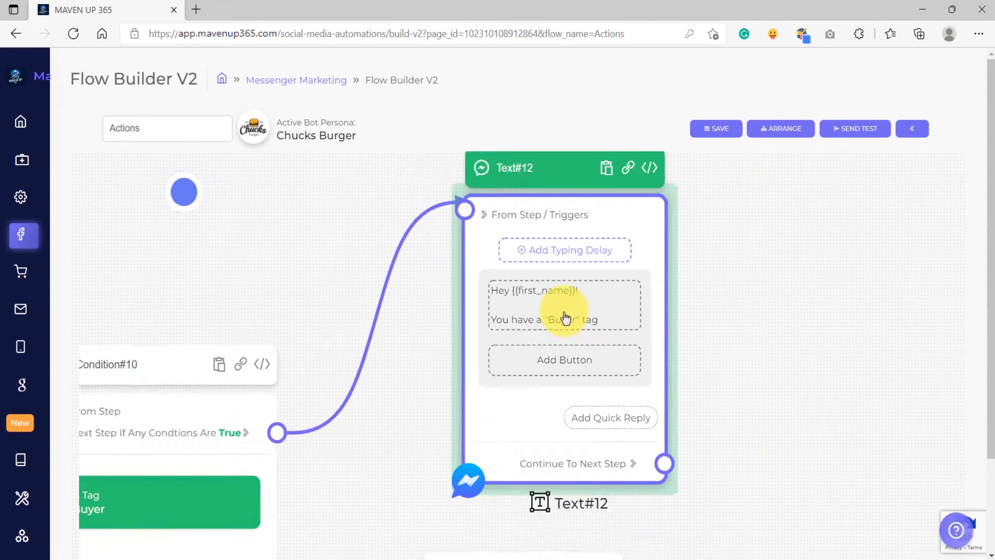
pyautogui.moveTo(462, 402); pyautogui.dragTo(487, 306)
pyautogui.scroll(5, 348, 322)
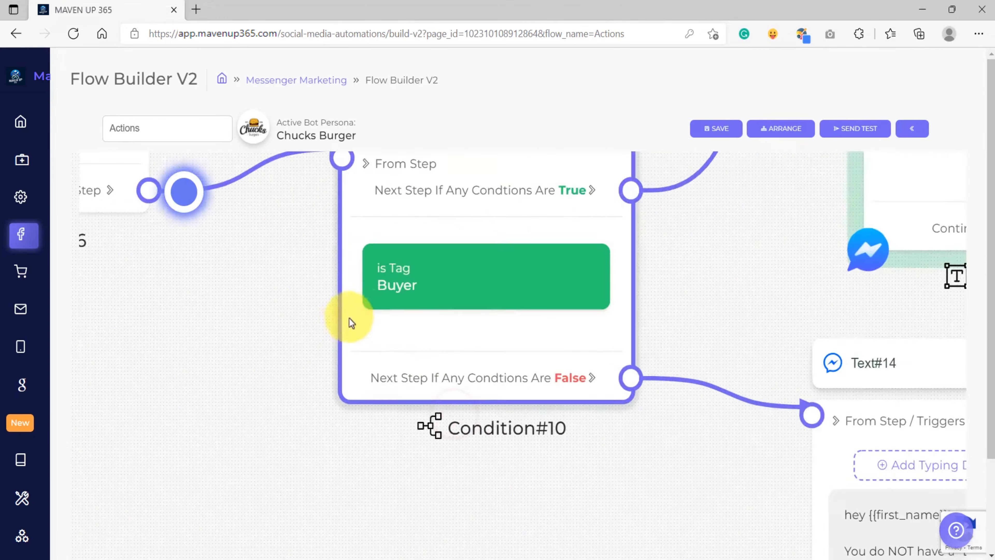
pyautogui.click(425, 276)
pyautogui.scroll(3, 426, 276)
pyautogui.scroll(-4, 426, 276)
pyautogui.moveTo(274, 299); pyautogui.dragTo(501, 405)
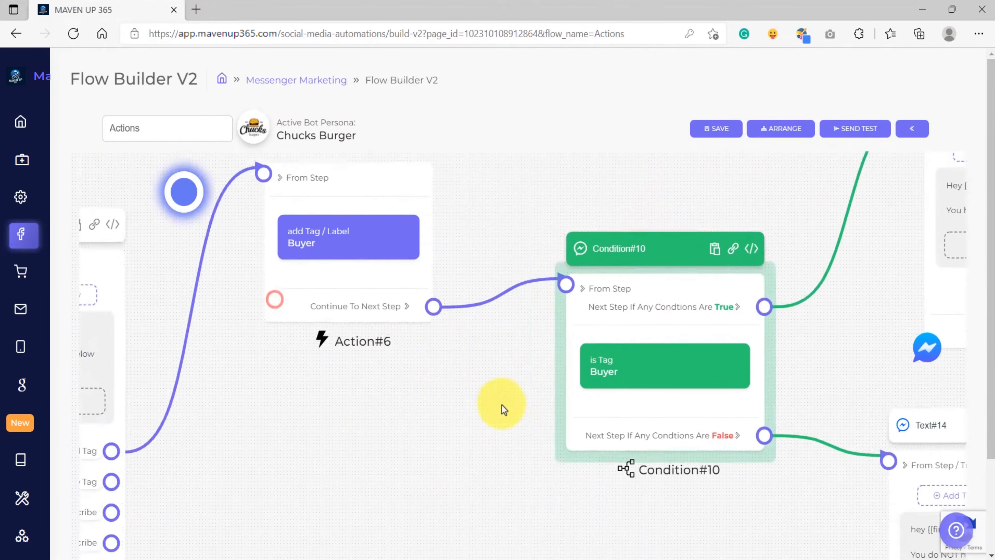
pyautogui.scroll(4, 382, 276)
pyautogui.scroll(-6, 383, 276)
pyautogui.scroll(-4, 740, 493)
pyautogui.moveTo(759, 513); pyautogui.dragTo(381, 368)
pyautogui.scroll(8, 463, 374)
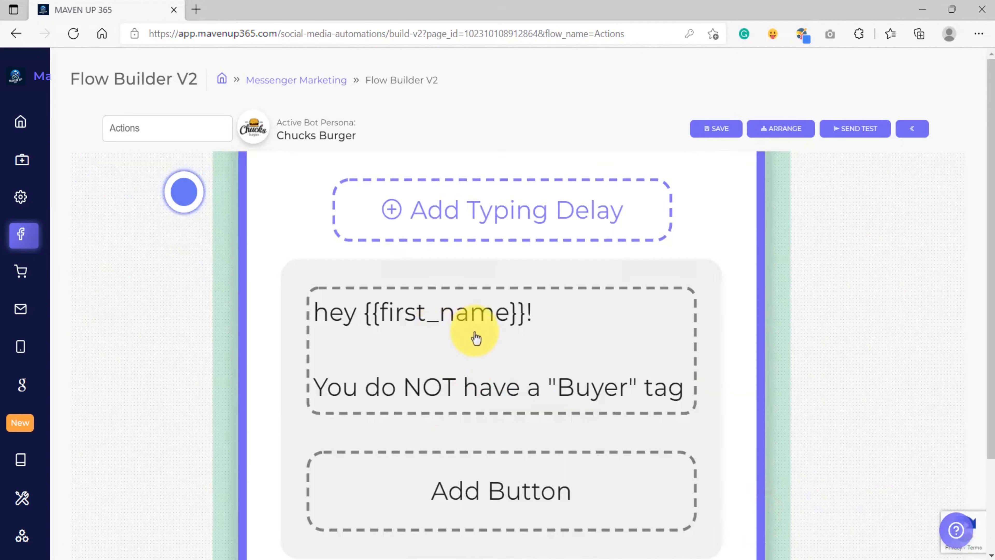
pyautogui.scroll(-8, 468, 392)
pyautogui.moveTo(242, 391); pyautogui.dragTo(405, 312)
pyautogui.scroll(7, 334, 328)
pyautogui.click(273, 333)
pyautogui.scroll(-3, 506, 345)
# Connect the Remove Tag quick reply to a new Action step that removes the Tag / Label "Buyer"
pyautogui.moveTo(128, 277); pyautogui.dragTo(473, 257)
pyautogui.click(515, 503)
pyautogui.scroll(-3, 422, 389)
pyautogui.scroll(3, 462, 380)
pyautogui.click(462, 394)
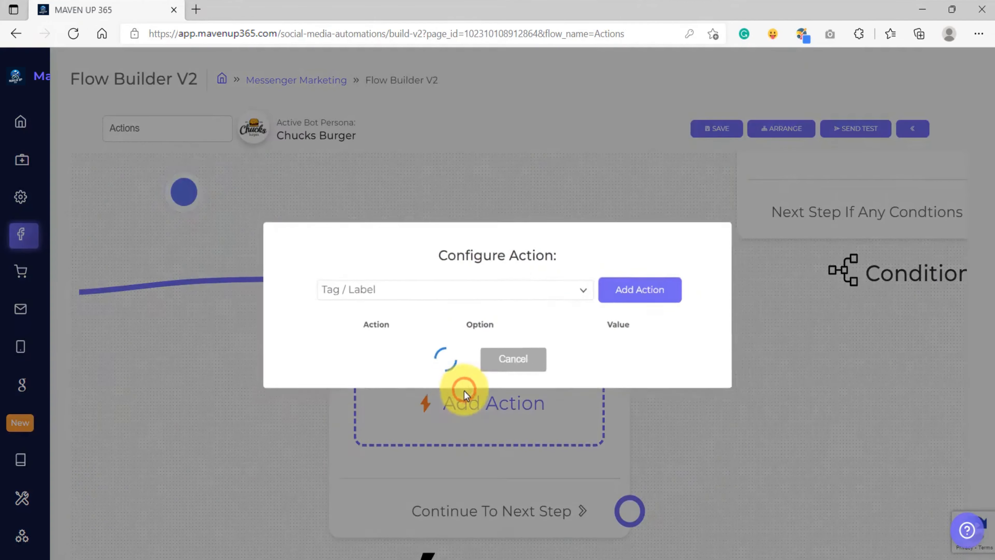
pyautogui.click(659, 271)
pyautogui.click(467, 333)
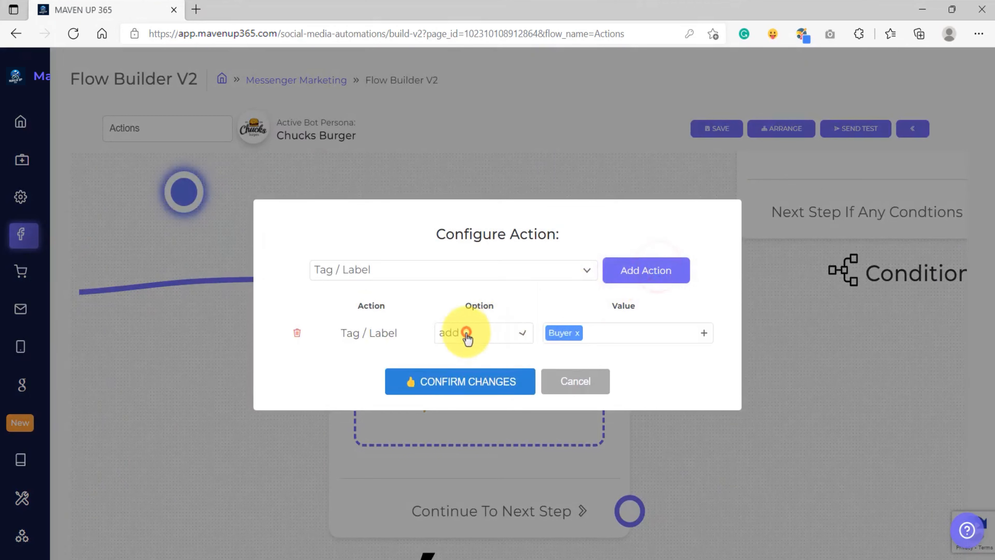
pyautogui.click(454, 406)
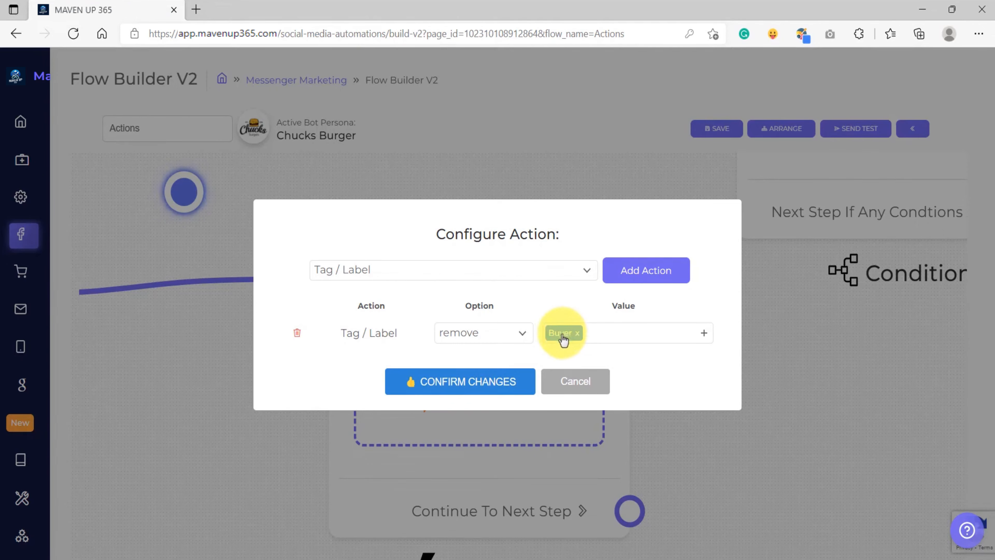
pyautogui.click(470, 379)
# Add a Condition step after the remove-tag action, met by any one condition: Tag is Buyer
pyautogui.moveTo(383, 348); pyautogui.dragTo(471, 358)
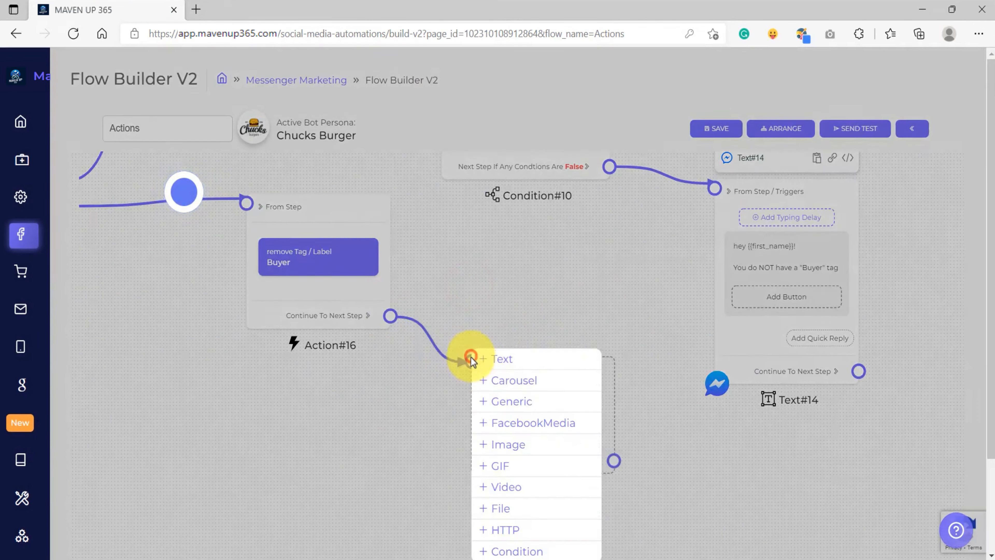
pyautogui.click(509, 551)
pyautogui.click(511, 397)
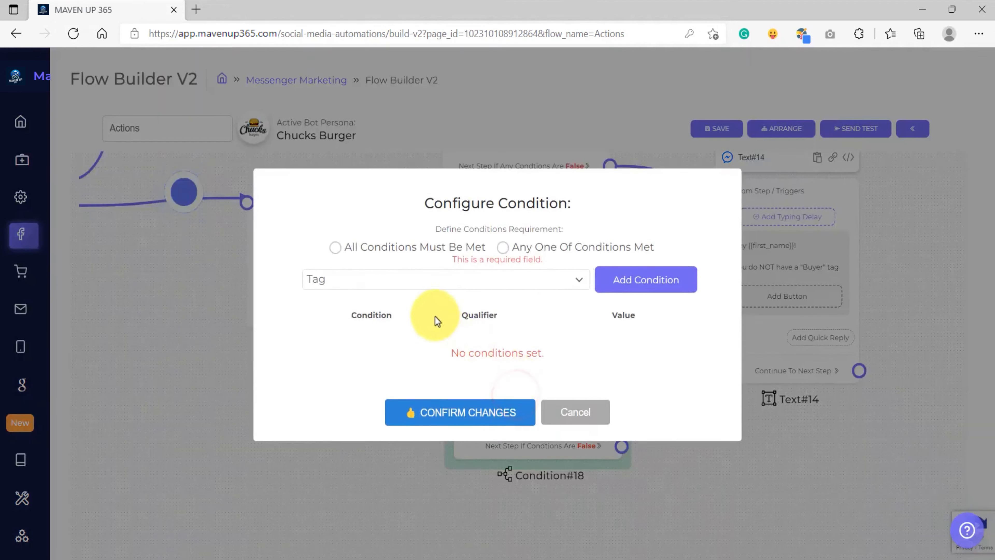
pyautogui.click(503, 247)
pyautogui.click(663, 273)
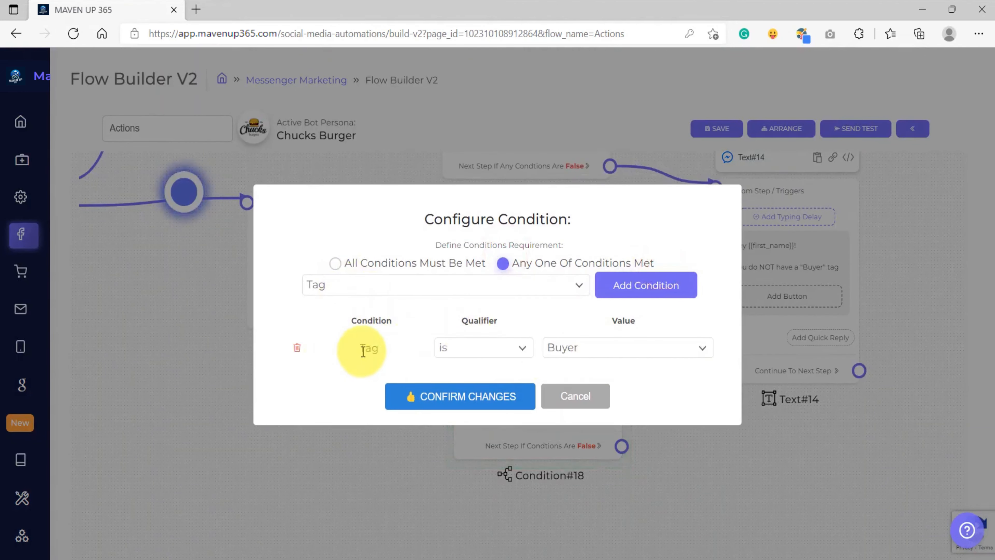
pyautogui.click(476, 395)
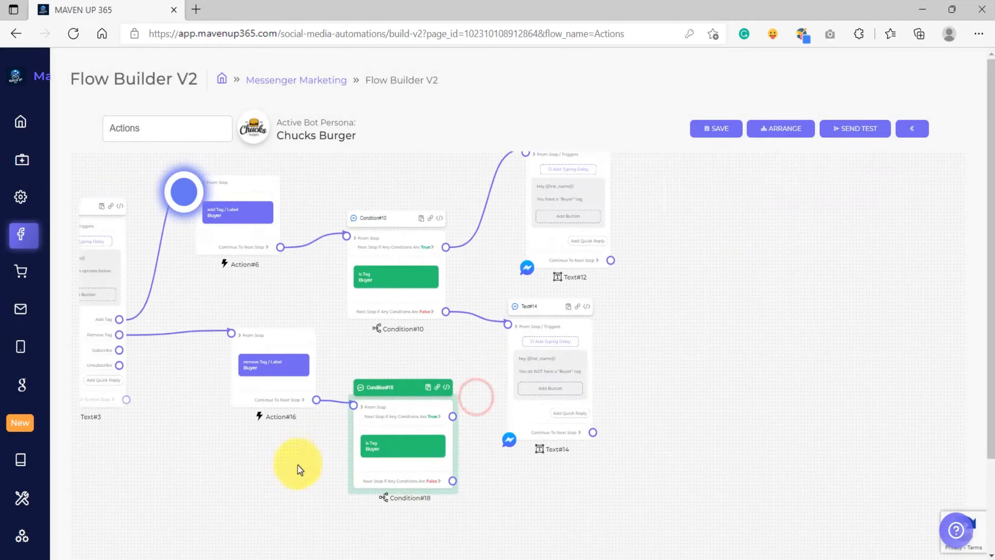
# Rearrange the Text steps and connect the new condition's True output to the "Buyer" reply and False output to the "NOT" reply
pyautogui.moveTo(544, 344); pyautogui.dragTo(621, 411)
pyautogui.moveTo(539, 271); pyautogui.dragTo(598, 315)
pyautogui.scroll(6, 443, 423)
pyautogui.moveTo(457, 418); pyautogui.dragTo(542, 344)
pyautogui.scroll(-3, 366, 467)
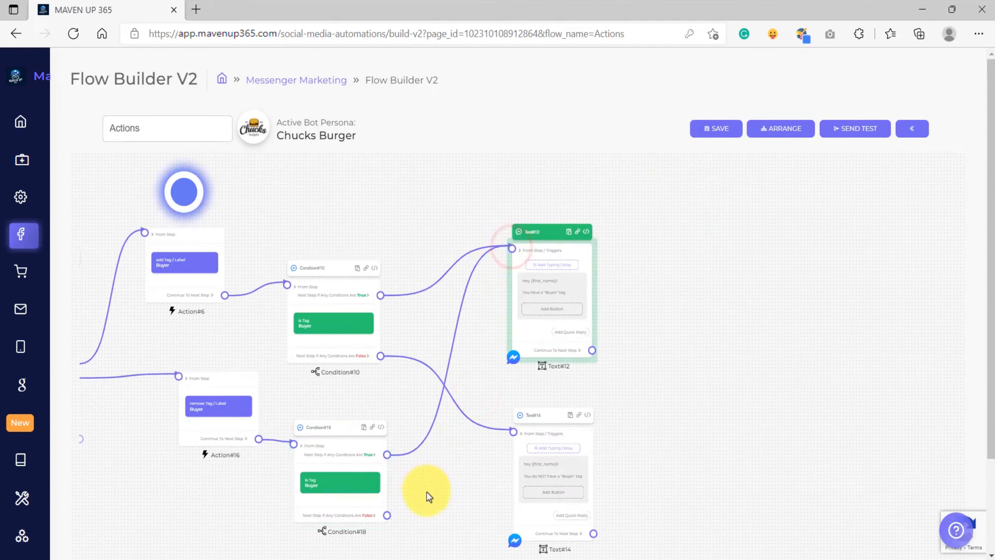
pyautogui.moveTo(429, 493); pyautogui.dragTo(455, 355)
pyautogui.scroll(4, 455, 355)
pyautogui.moveTo(366, 363); pyautogui.dragTo(539, 311)
pyautogui.click(642, 183)
pyautogui.moveTo(698, 184); pyautogui.dragTo(742, 327)
pyautogui.scroll(-5, 588, 409)
pyautogui.moveTo(540, 415); pyautogui.dragTo(545, 451)
pyautogui.scroll(4, 483, 312)
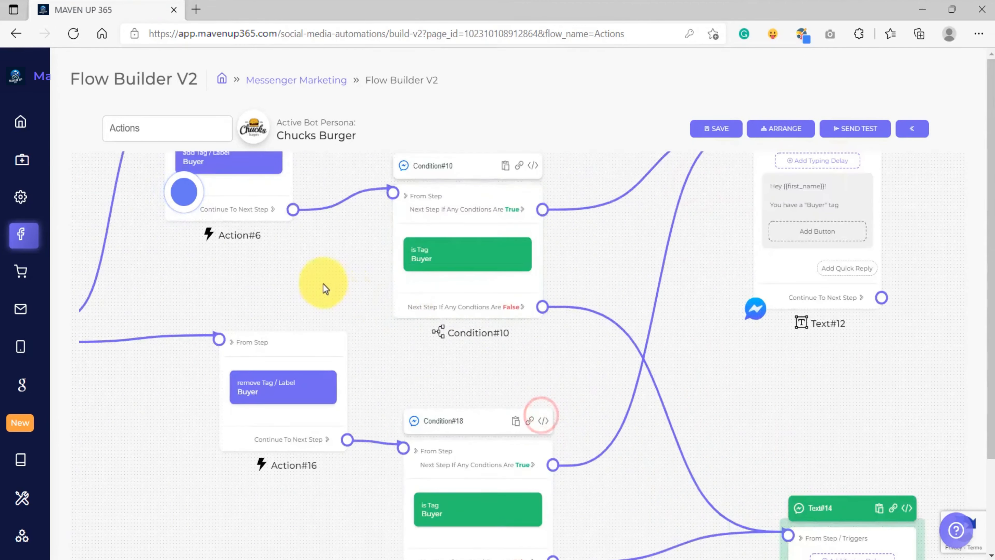
pyautogui.moveTo(314, 281); pyautogui.dragTo(592, 282)
pyautogui.moveTo(404, 466); pyautogui.dragTo(580, 332)
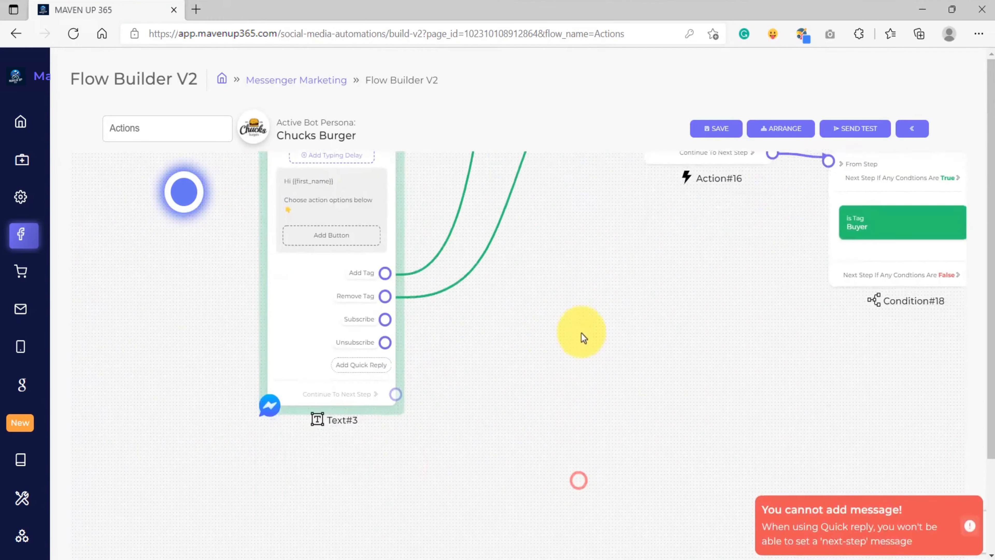
# Connect the Subscribe quick reply to a new Action step that subscribes the user to the bot
pyautogui.scroll(3, 382, 289)
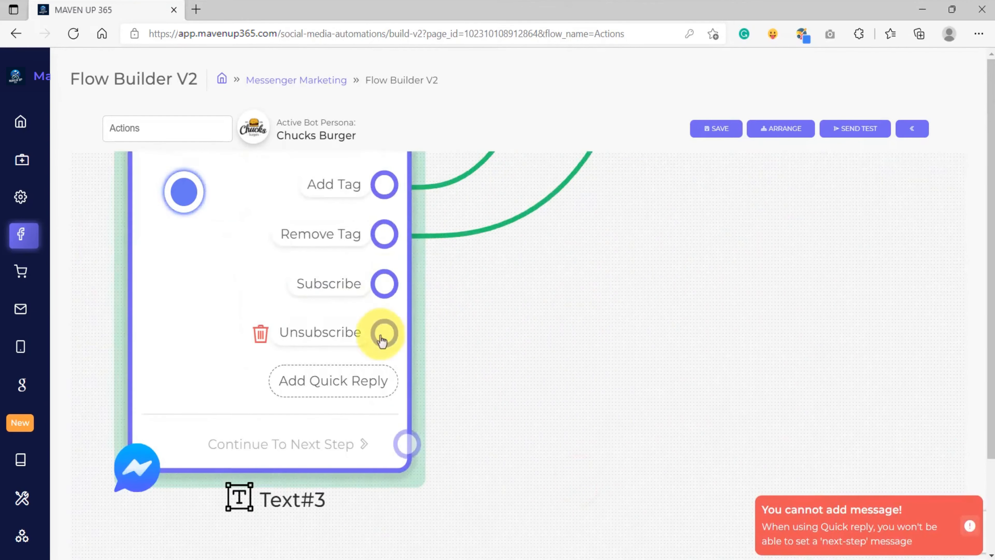
pyautogui.moveTo(564, 380); pyautogui.dragTo(472, 327)
pyautogui.moveTo(290, 231); pyautogui.dragTo(595, 290)
pyautogui.click(630, 529)
pyautogui.moveTo(541, 481); pyautogui.dragTo(411, 436)
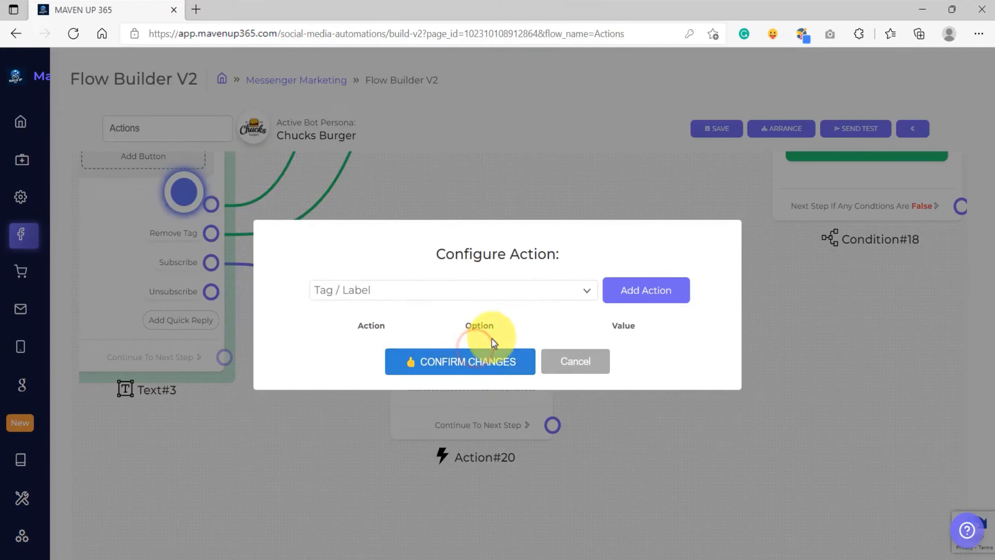
pyautogui.click(553, 259)
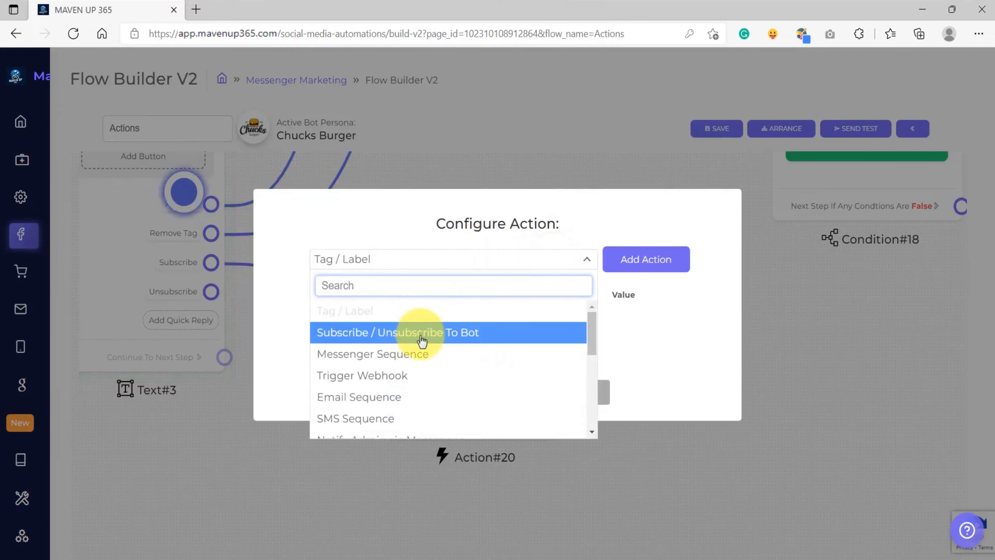
pyautogui.click(481, 339)
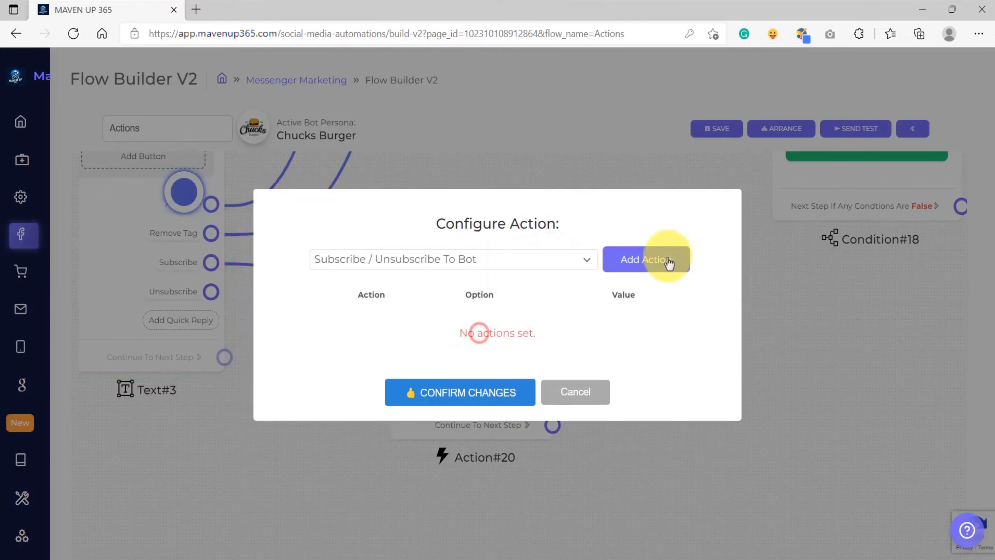
pyautogui.click(660, 268)
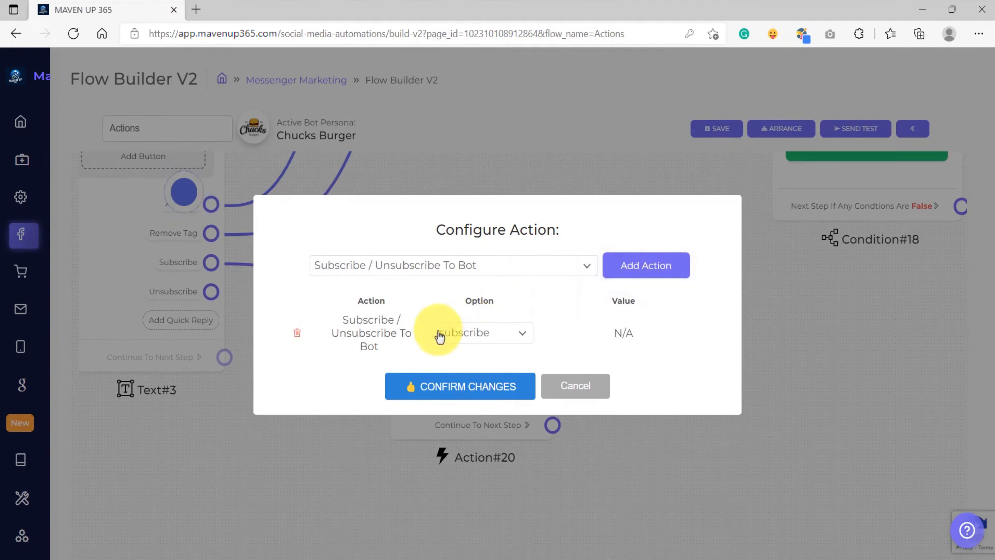
pyautogui.click(480, 343)
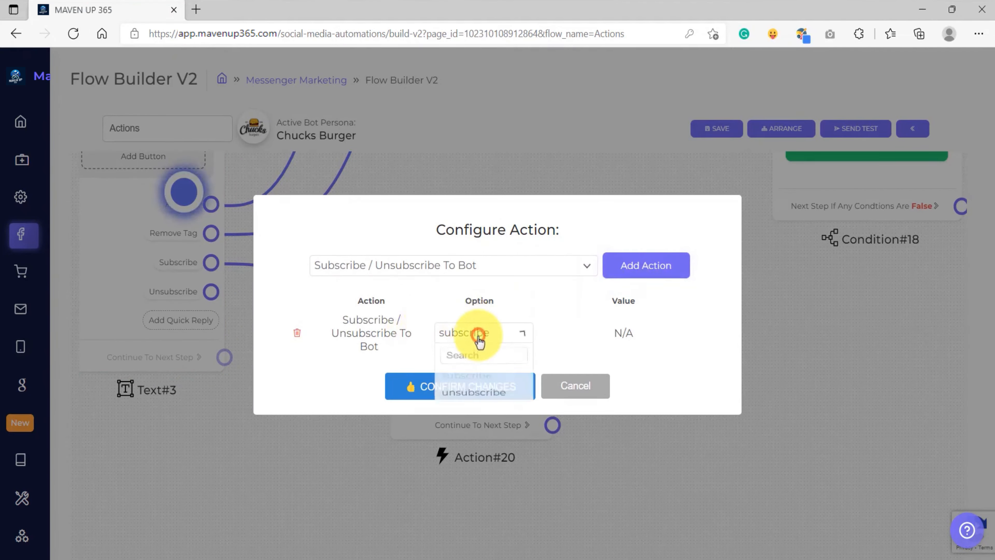
pyautogui.click(458, 301)
pyautogui.click(470, 387)
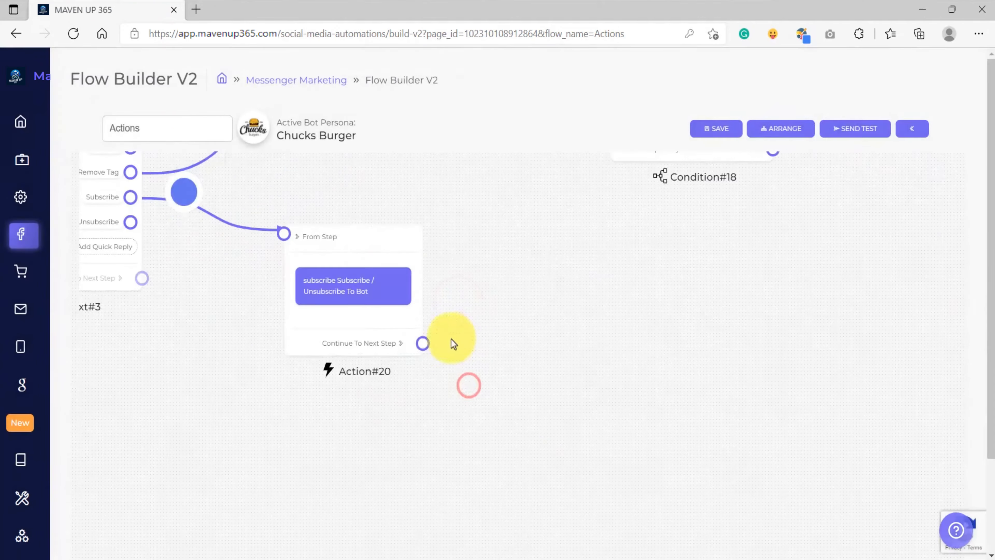
# Add a Text step after the subscribe action saying "Congrats {{first_name}}!" and "You are now on our Subscriber List!"
pyautogui.moveTo(422, 344); pyautogui.dragTo(642, 334)
pyautogui.click(662, 338)
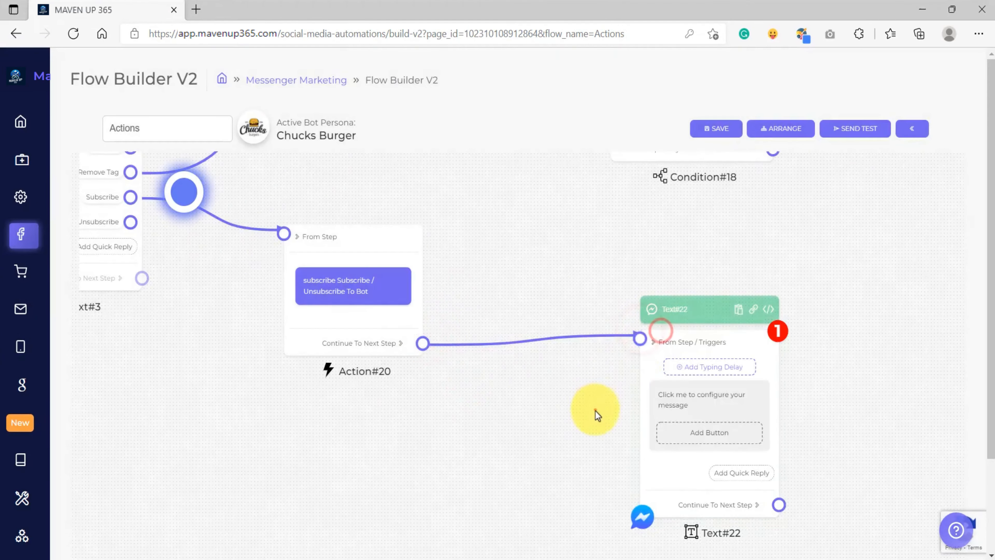
pyautogui.moveTo(589, 406); pyautogui.dragTo(511, 382)
pyautogui.scroll(3, 600, 382)
pyautogui.click(597, 360)
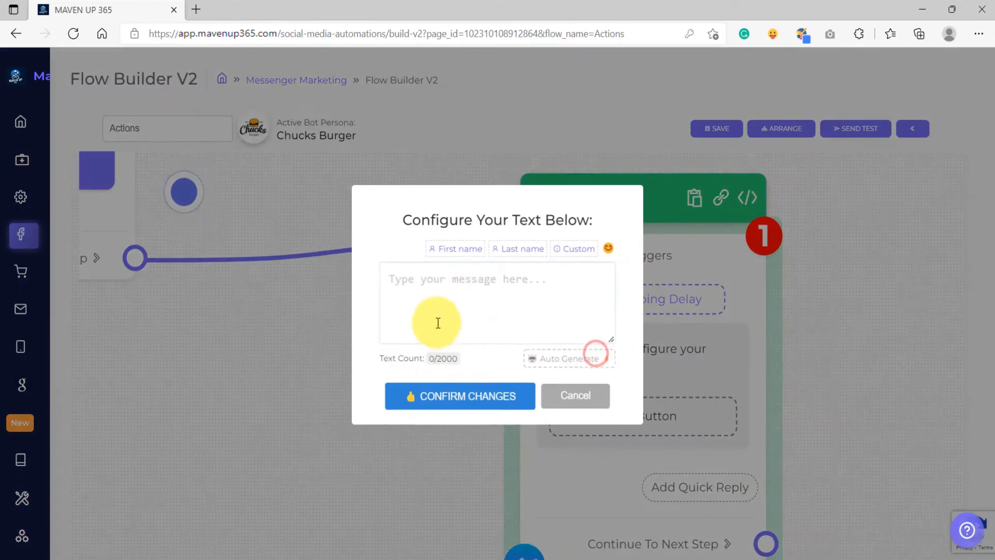
pyautogui.write('Congrats')
pyautogui.click(450, 249)
pyautogui.click(542, 277)
pyautogui.write('!')
pyautogui.press('Return')
pyautogui.press('Return')
pyautogui.write('You are now on our Subscriber List')
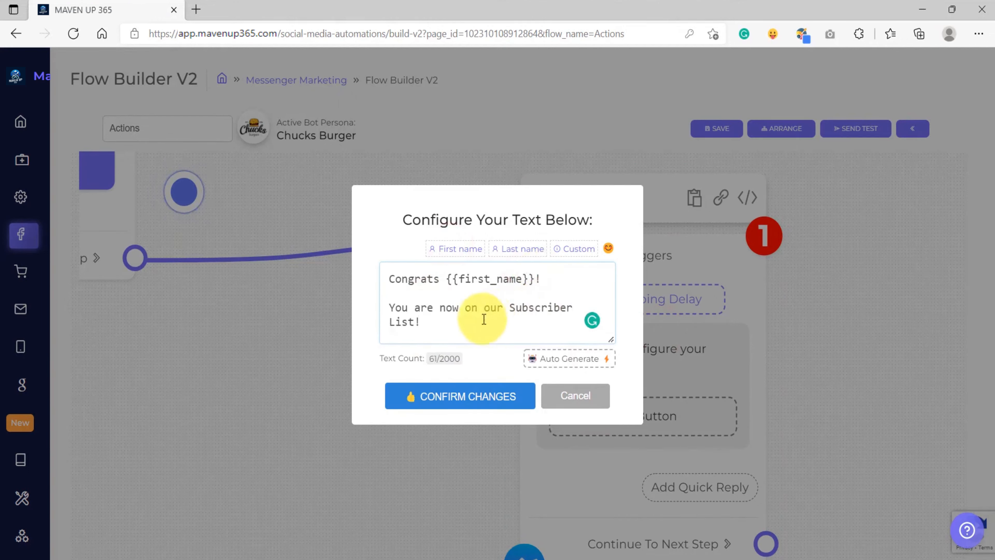
pyautogui.click(453, 396)
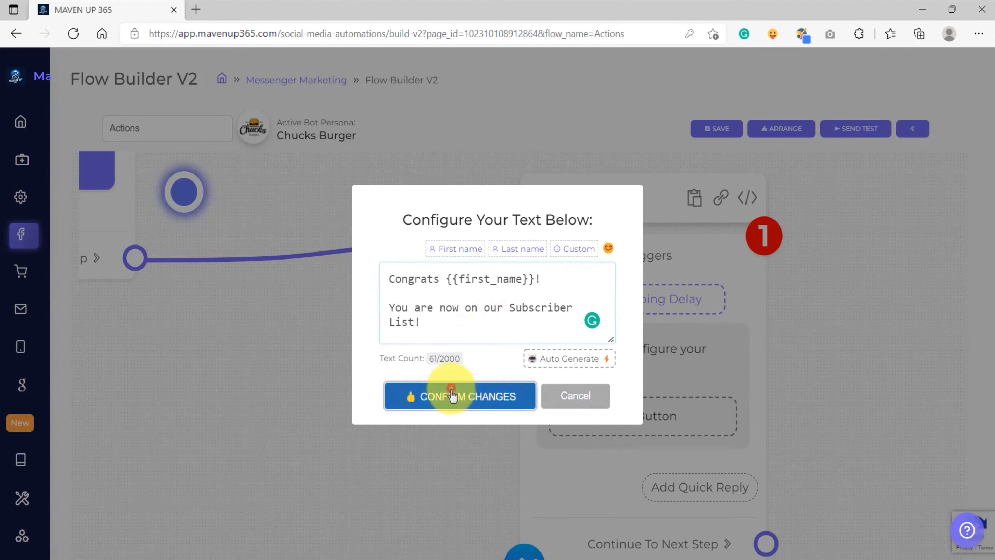
# Connect the Unsubscribe quick reply to a new Action step that unsubscribes the user from the bot
pyautogui.moveTo(265, 286); pyautogui.dragTo(254, 314)
pyautogui.scroll(4, 276, 328)
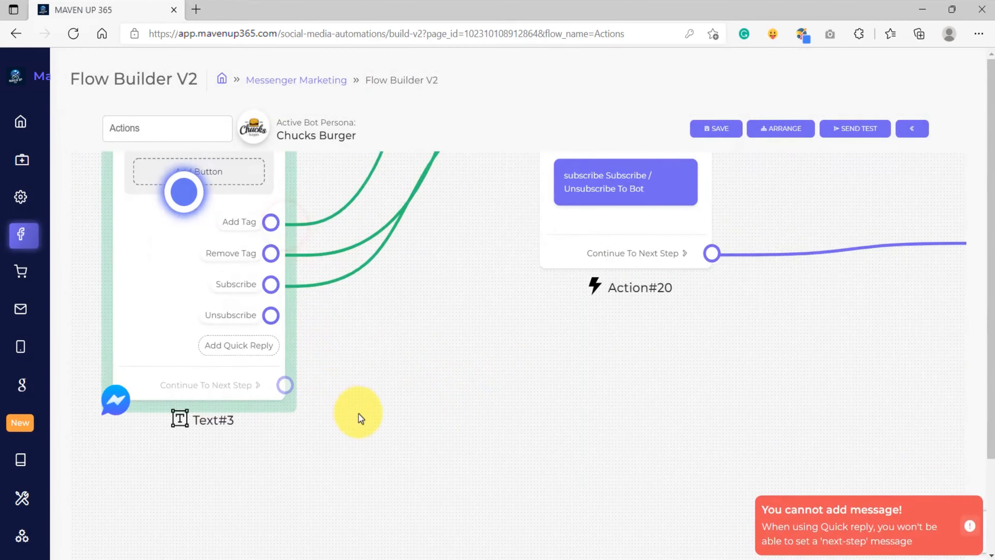
pyautogui.moveTo(359, 411); pyautogui.dragTo(355, 376)
pyautogui.scroll(3, 311, 309)
pyautogui.moveTo(258, 273); pyautogui.dragTo(480, 331)
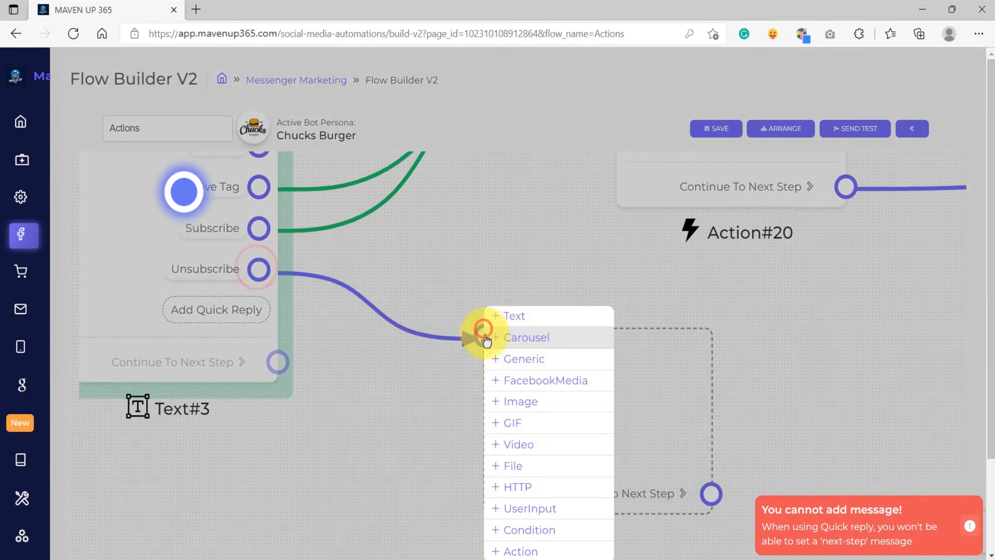
pyautogui.click(510, 550)
pyautogui.scroll(-3, 439, 484)
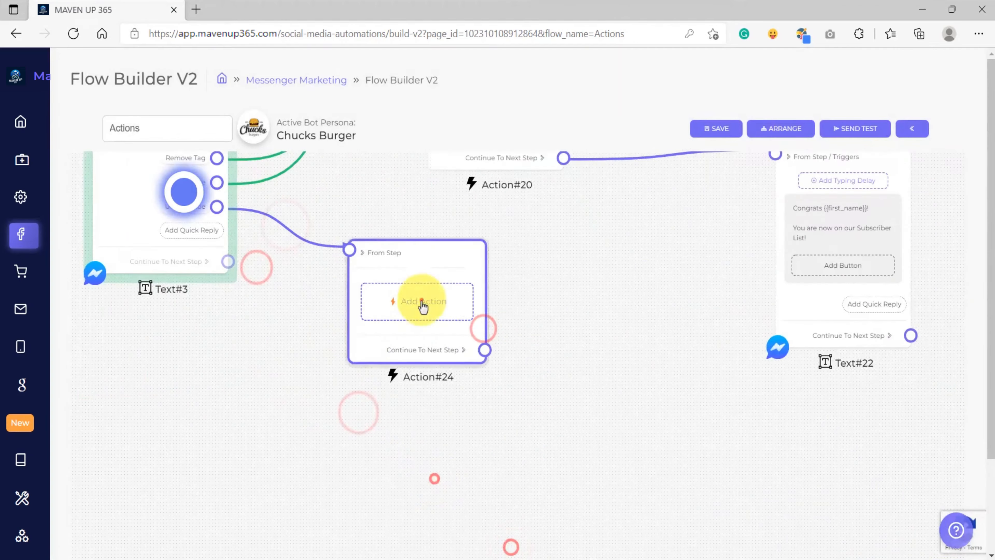
pyautogui.click(422, 306)
pyautogui.click(456, 261)
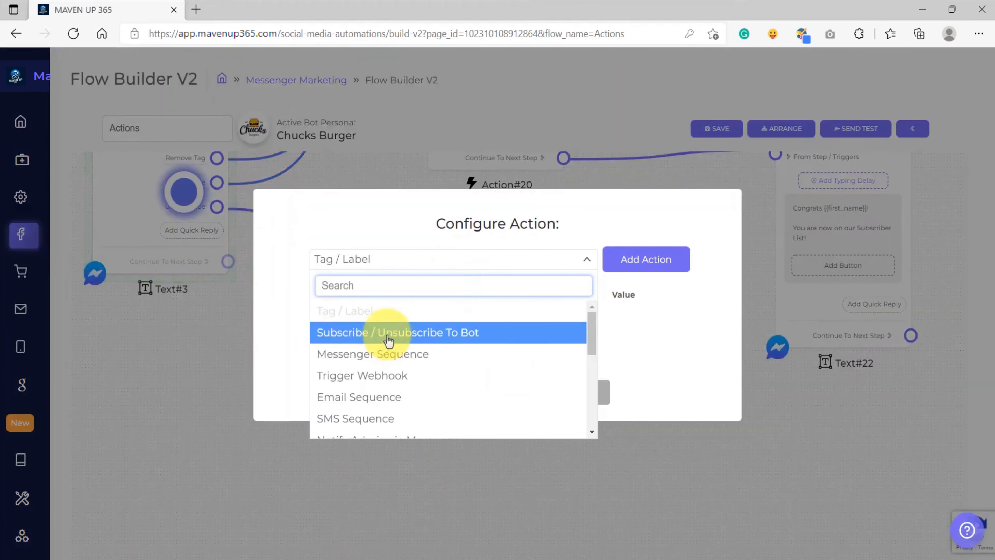
pyautogui.click(389, 331)
pyautogui.click(615, 265)
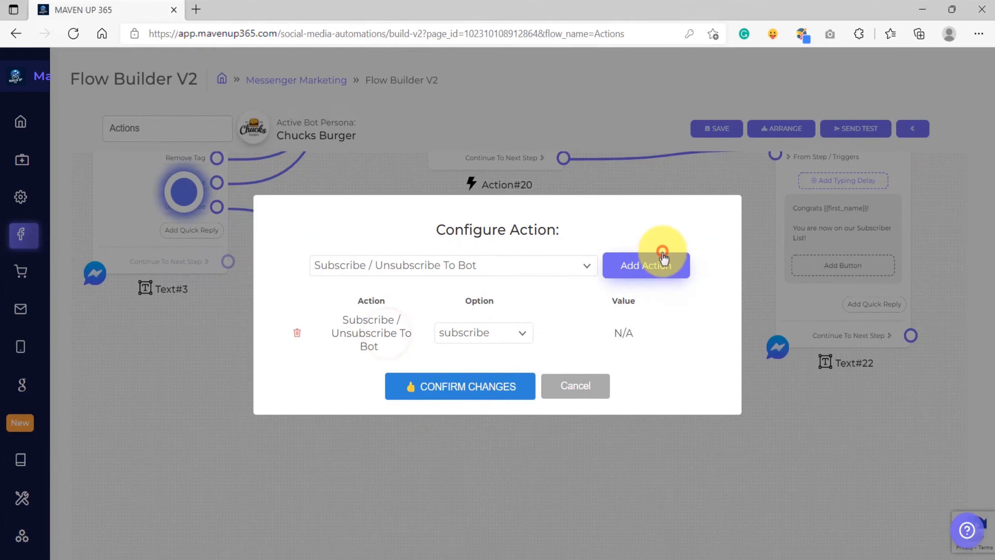
pyautogui.click(474, 335)
pyautogui.click(463, 408)
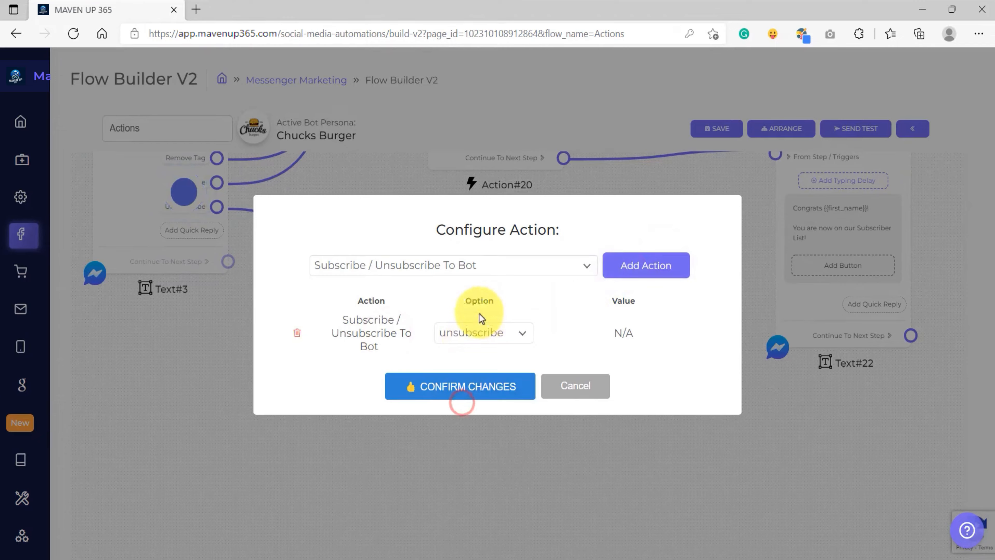
pyautogui.click(456, 387)
# Add a Text step after the unsubscribe action saying "Sad to see you go {{first_name}}..." and "You are now removed from our Subscriber List."
pyautogui.moveTo(487, 409); pyautogui.dragTo(456, 319)
pyautogui.moveTo(444, 277); pyautogui.dragTo(485, 345)
pyautogui.click(514, 355)
pyautogui.click(526, 391)
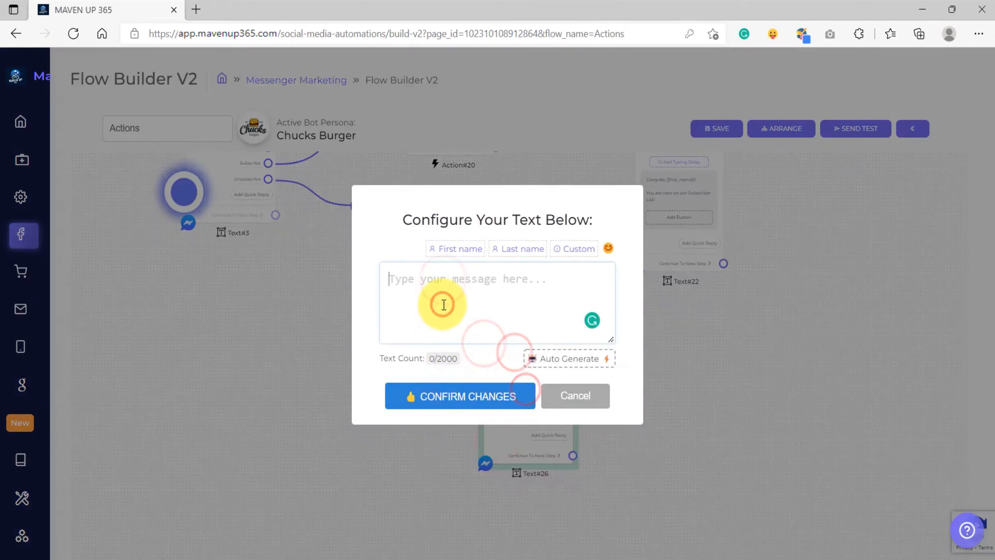
pyautogui.write('Sad to see you go')
pyautogui.click(441, 250)
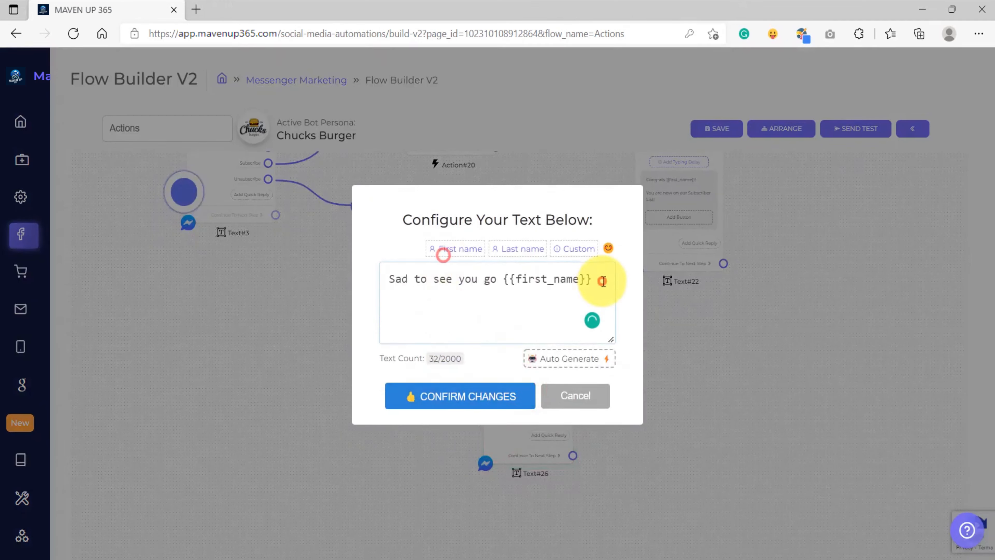
pyautogui.write('...')
pyautogui.press('Return')
pyautogui.press('Return')
pyautogui.write('You are now removed from our Subscriber List.')
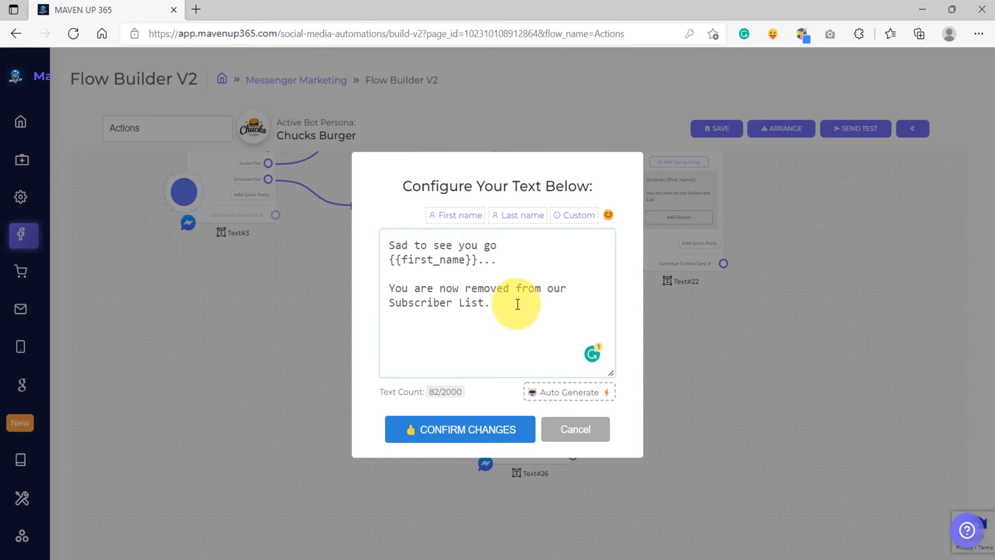
pyautogui.click(467, 429)
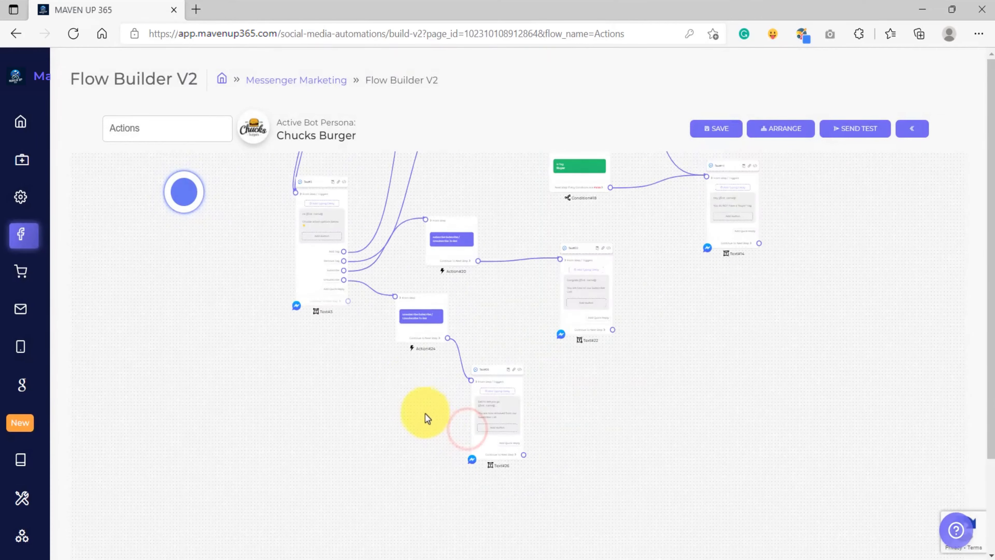
# Save the flow
pyautogui.moveTo(349, 237); pyautogui.dragTo(308, 334)
pyautogui.moveTo(364, 223); pyautogui.dragTo(333, 282)
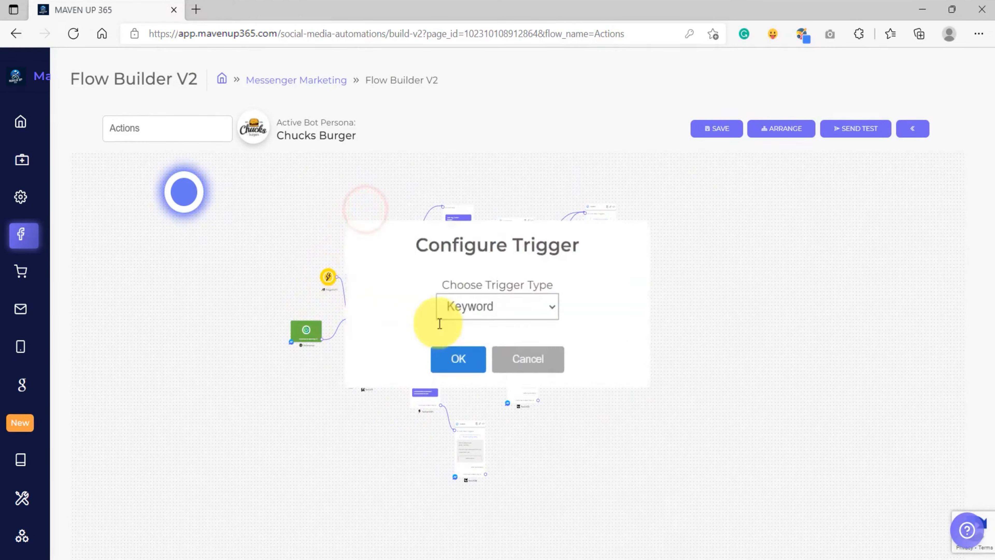
pyautogui.click(530, 395)
pyautogui.scroll(4, 443, 361)
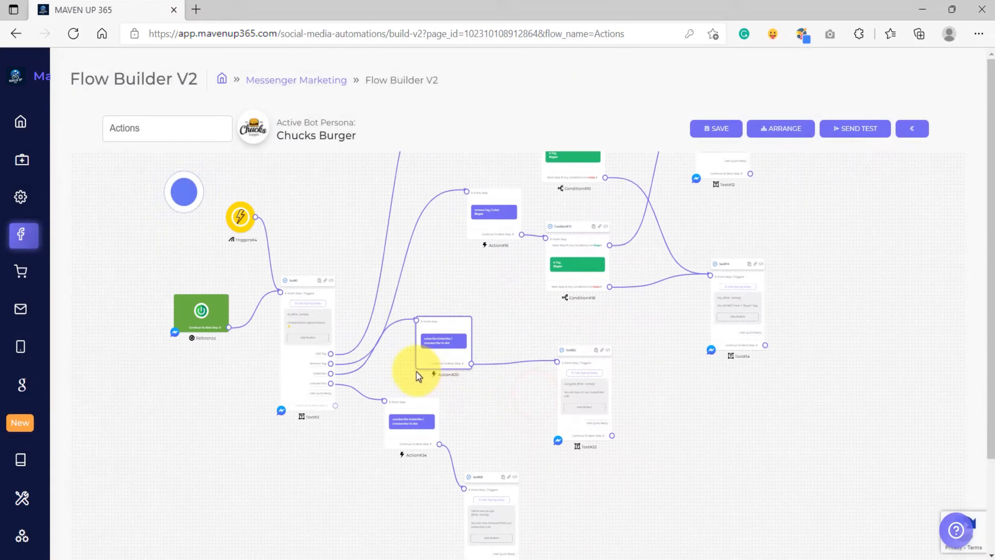
pyautogui.click(248, 226)
pyautogui.click(455, 399)
pyautogui.click(707, 133)
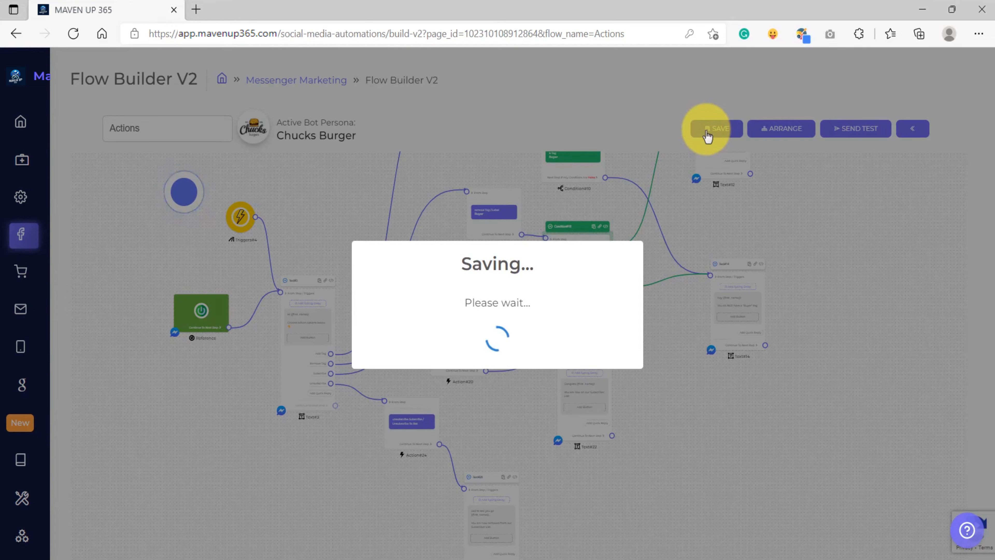
pyautogui.click(496, 379)
# Send a test of the flow to Messenger and choose the Add Tag quick reply
pyautogui.click(865, 125)
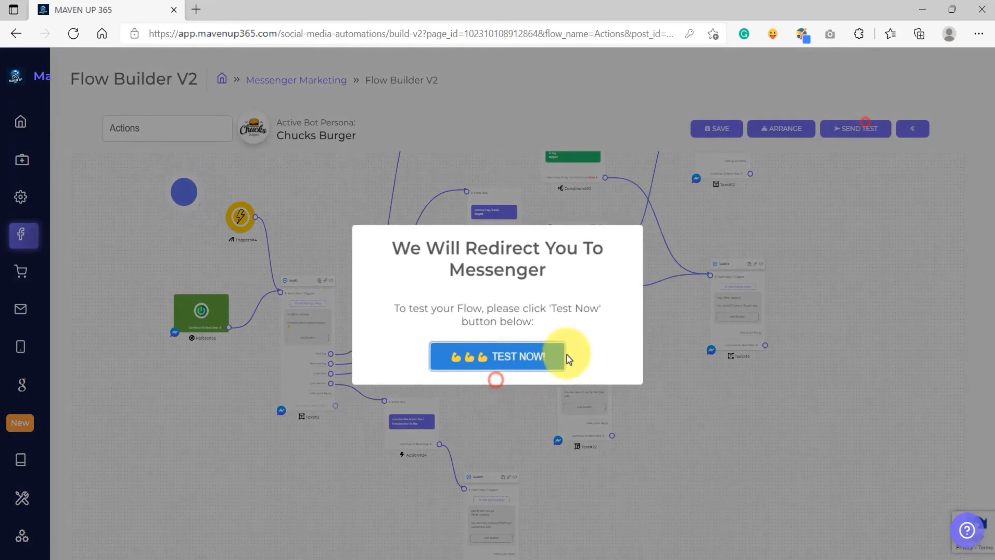
pyautogui.click(530, 345)
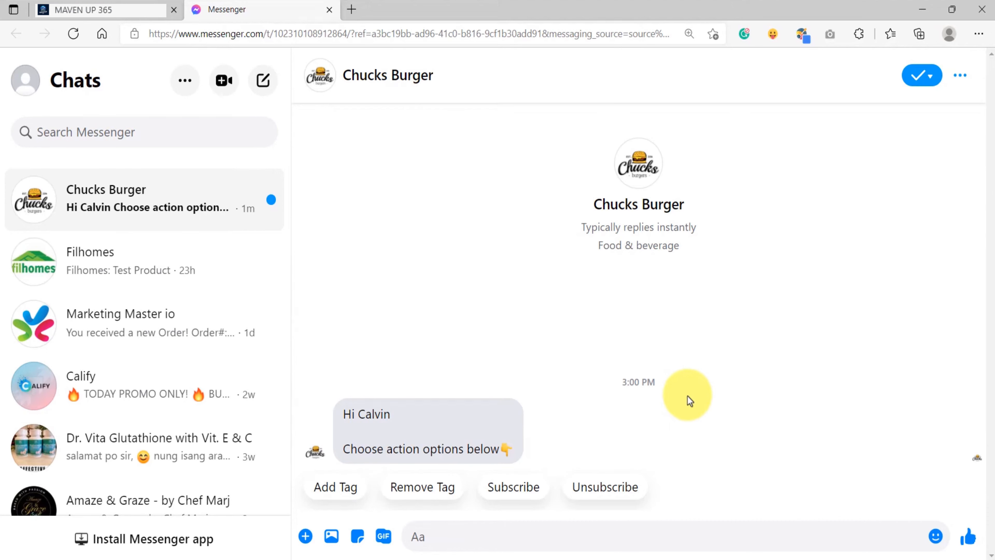
pyautogui.click(327, 492)
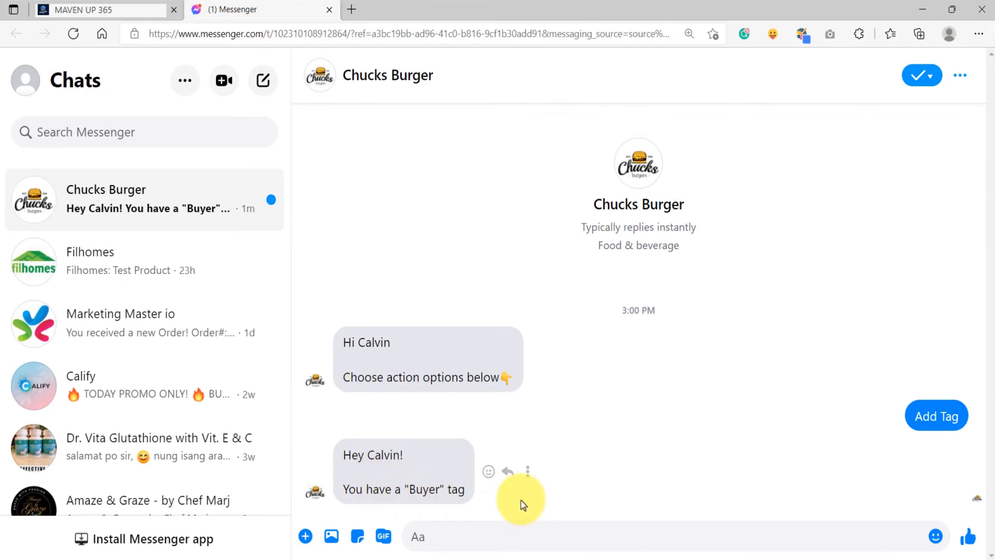
# Open the Messenger subscriber list and inspect the test subscriber's tag in the update panel
pyautogui.click(63, 2)
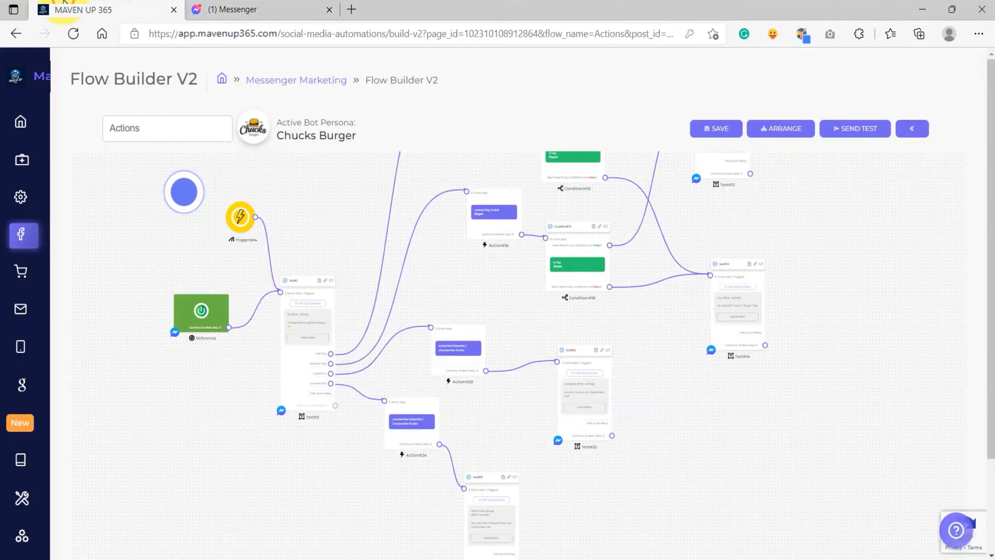
pyautogui.moveTo(18, 237)
pyautogui.click(66, 235)
pyautogui.click(381, 272)
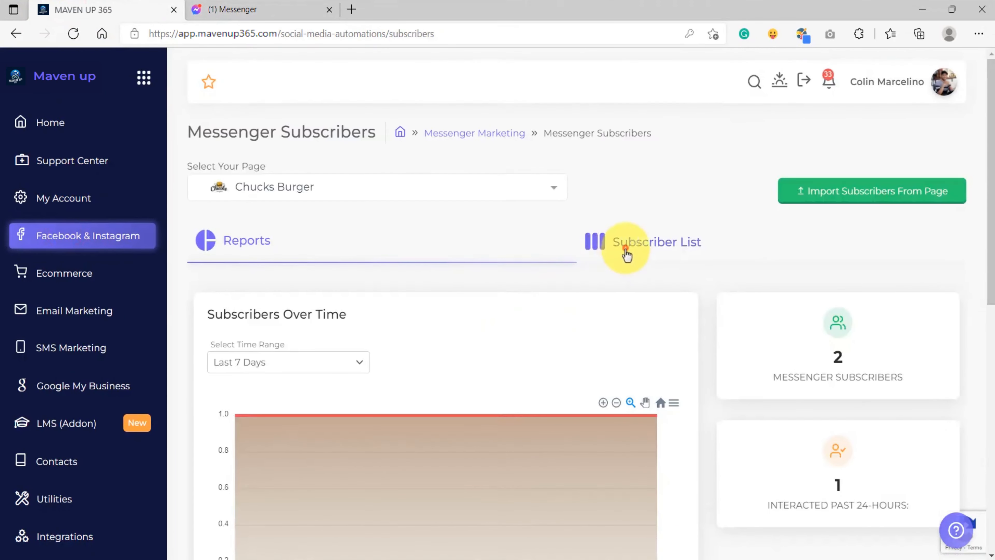
pyautogui.click(627, 254)
pyautogui.scroll(-4, 555, 338)
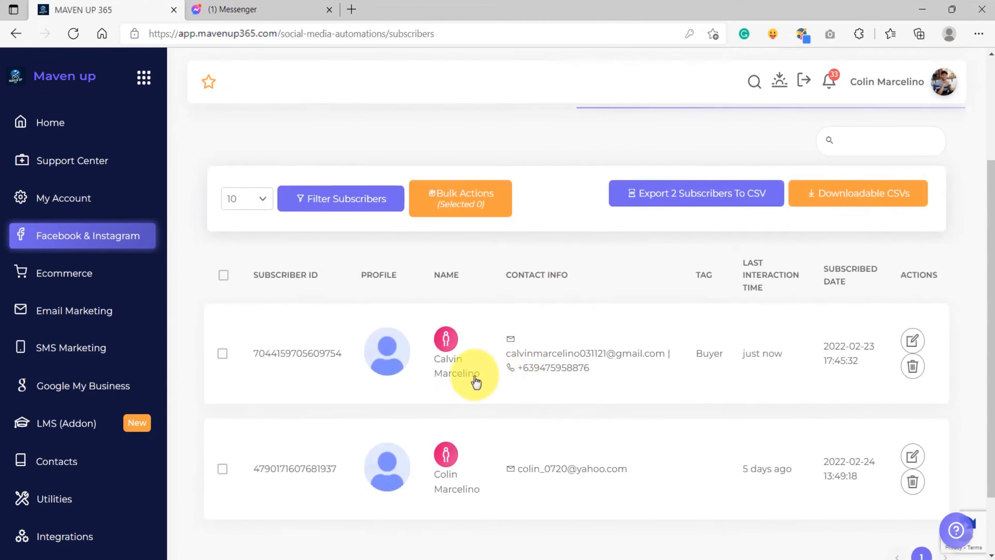
pyautogui.moveTo(807, 355); pyautogui.dragTo(251, 355)
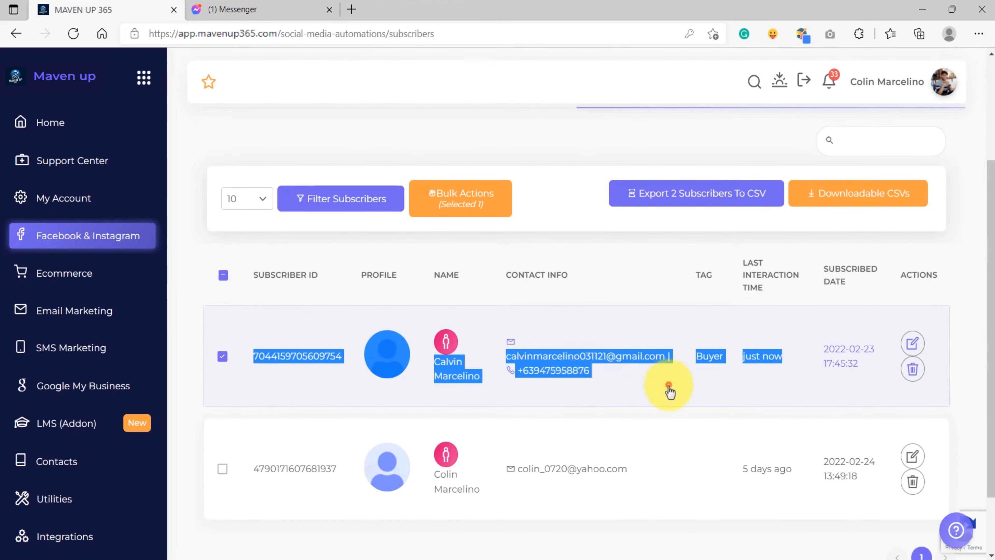
pyautogui.click(669, 391)
pyautogui.click(911, 344)
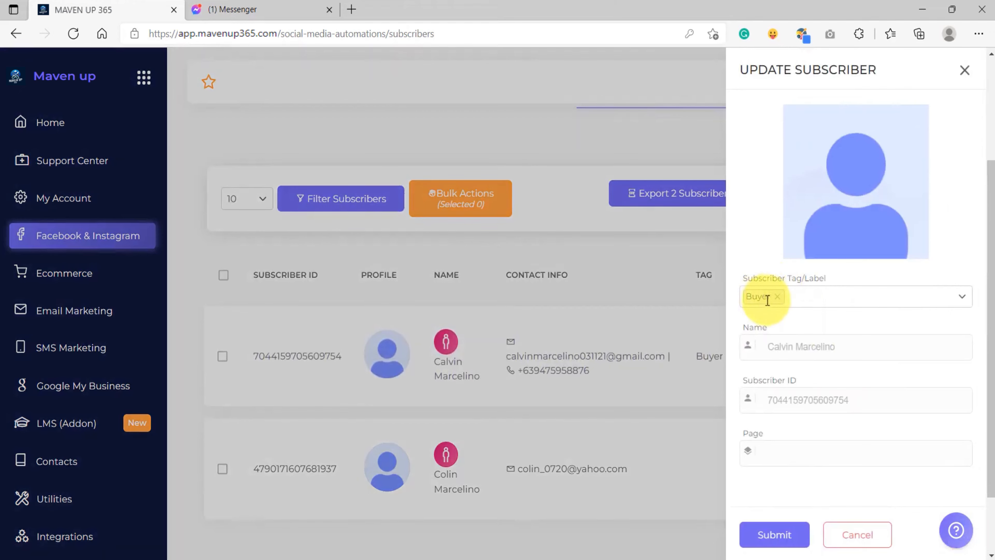
# Send "action" to the bot in Messenger and choose the Remove Tag quick reply
pyautogui.click(233, 9)
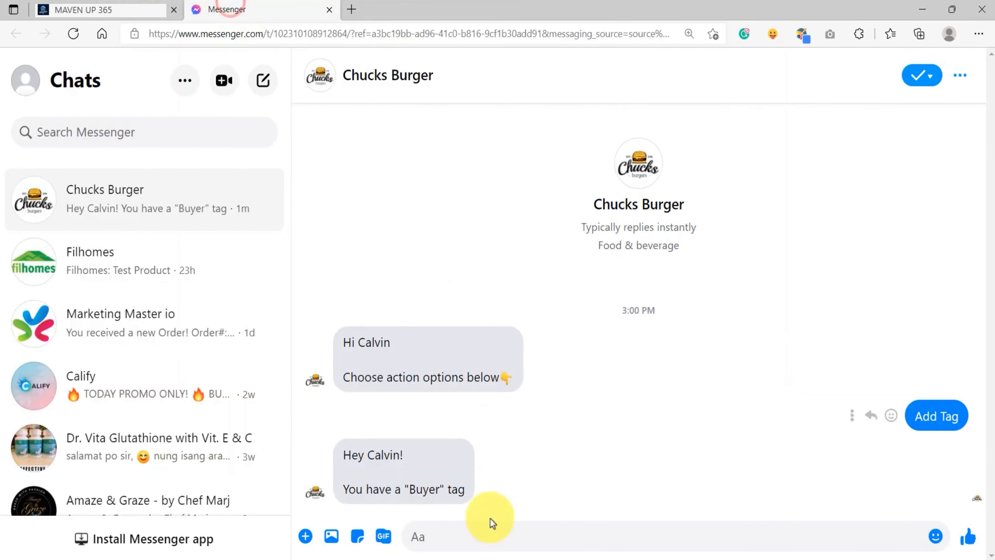
pyautogui.write('action')
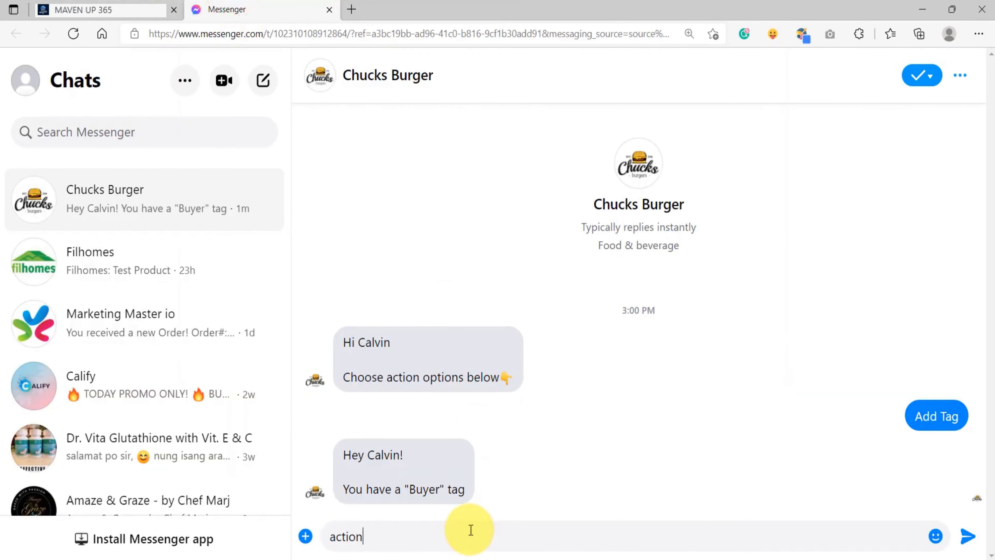
pyautogui.press('Return')
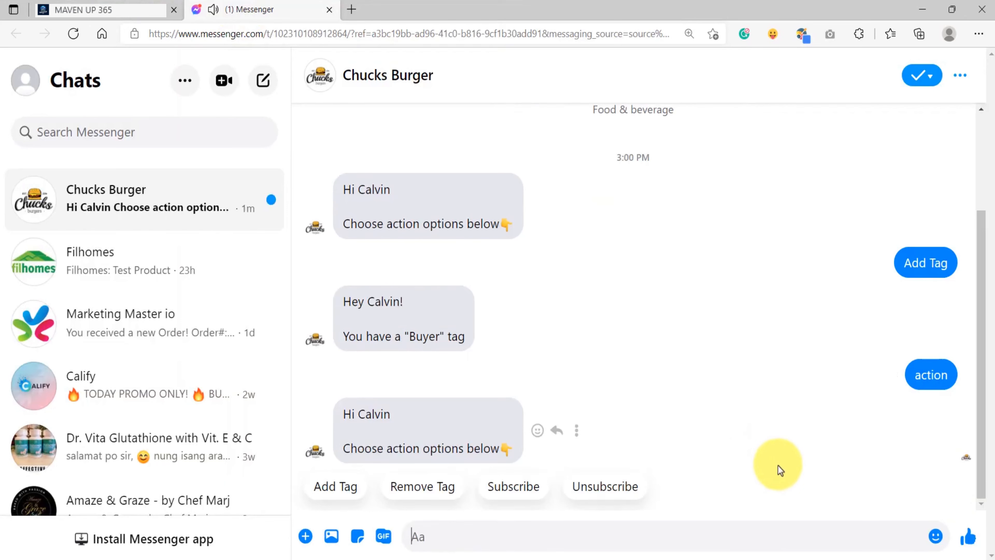
pyautogui.click(422, 493)
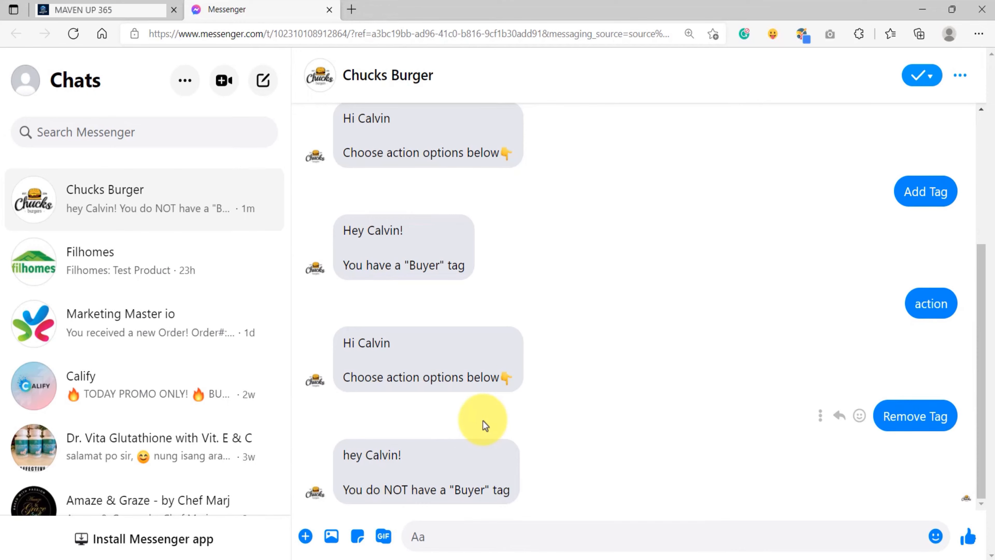
# Reopen the subscriber list and inspect the test subscriber's tag again
pyautogui.click(98, 10)
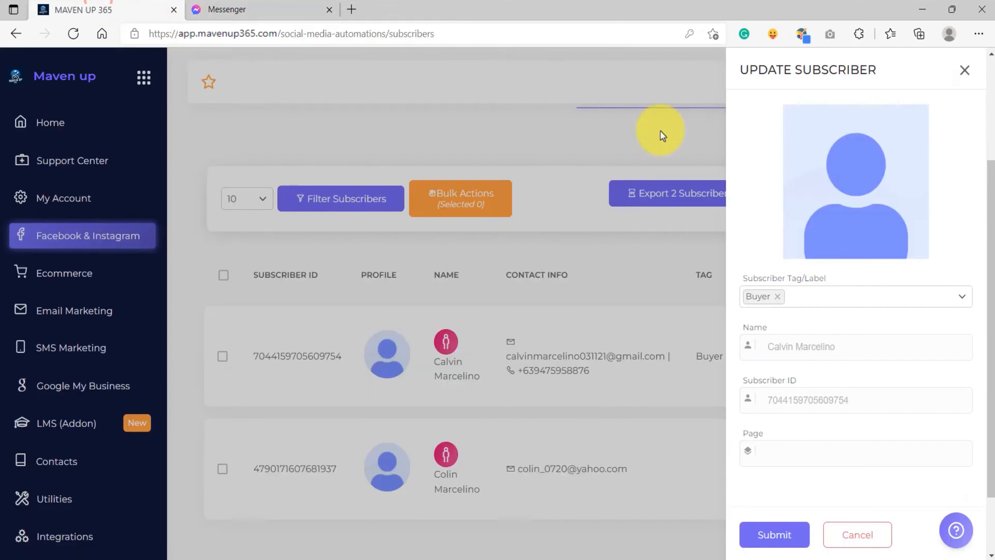
pyautogui.click(964, 71)
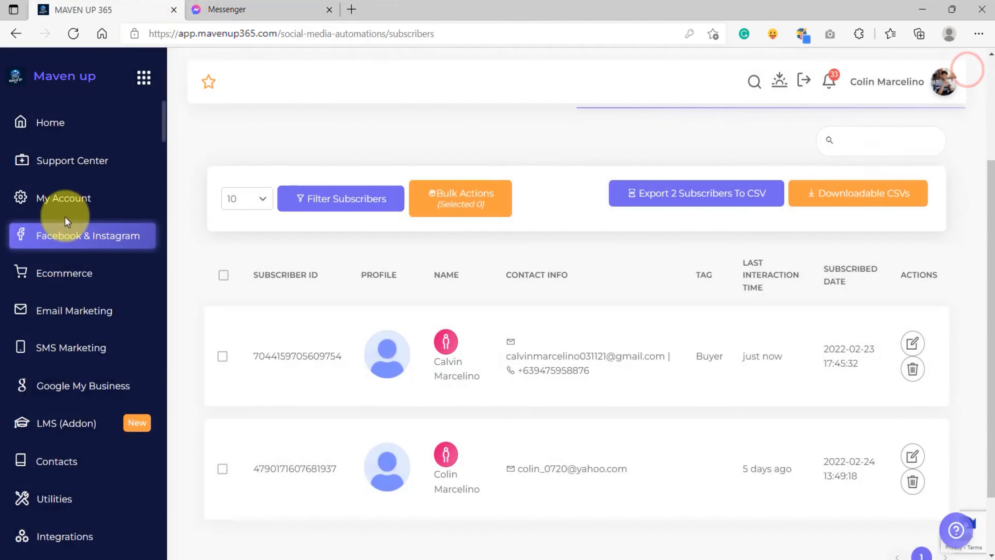
pyautogui.click(49, 125)
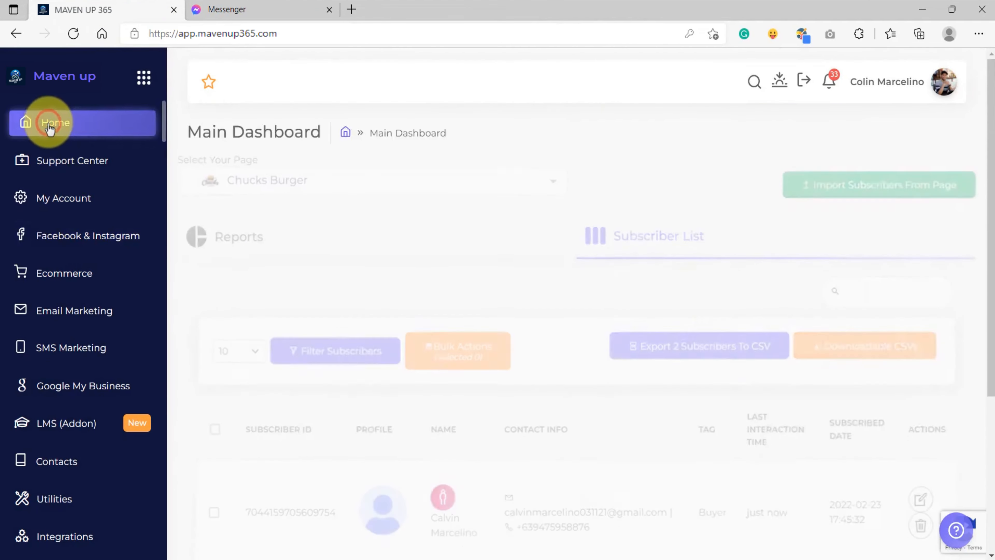
pyautogui.click(71, 234)
pyautogui.click(405, 270)
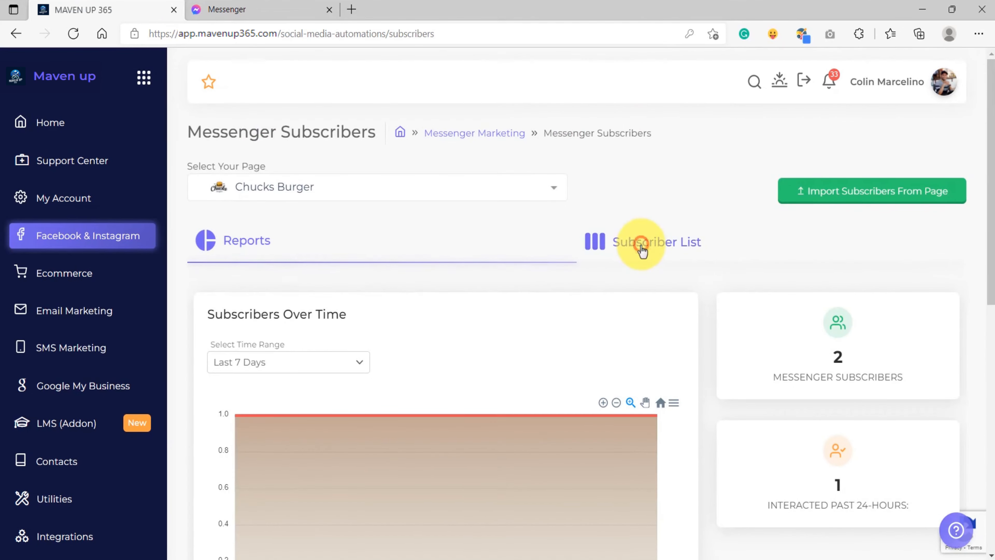
pyautogui.click(643, 251)
pyautogui.scroll(-5, 617, 329)
pyautogui.moveTo(845, 290); pyautogui.dragTo(235, 278)
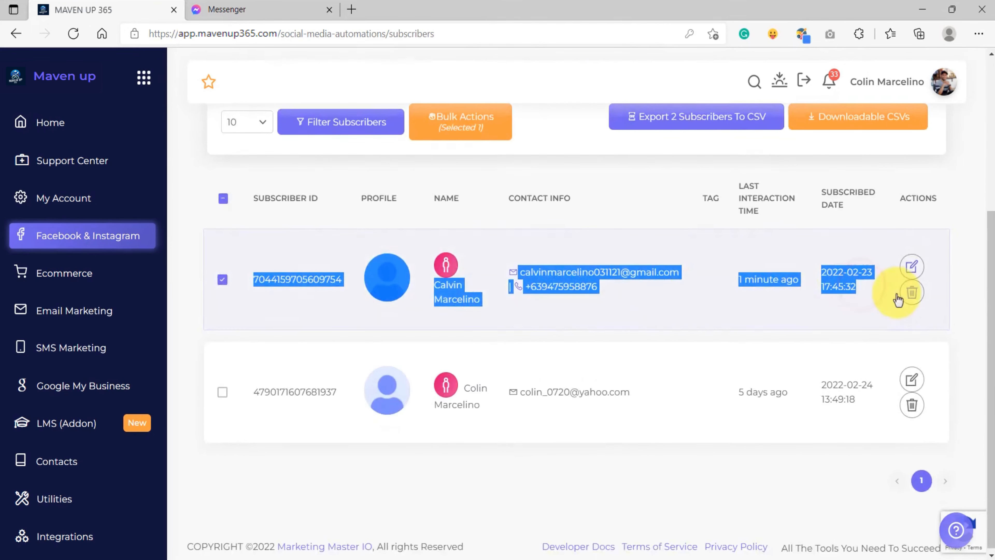
pyautogui.click(912, 267)
pyautogui.moveTo(769, 278); pyautogui.dragTo(741, 278)
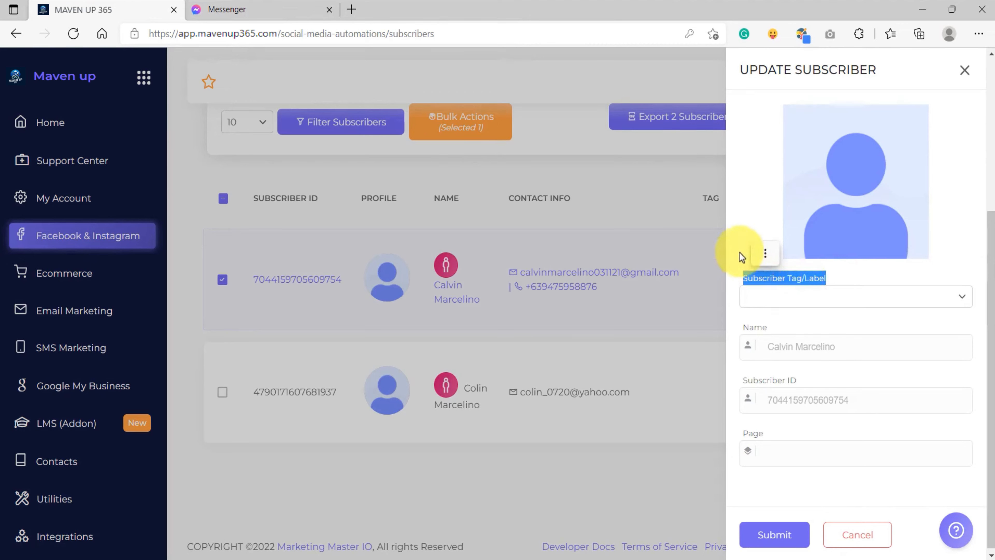
pyautogui.click(740, 222)
# Send "action" to the bot again in Messenger to bring back the quick replies
pyautogui.click(260, 8)
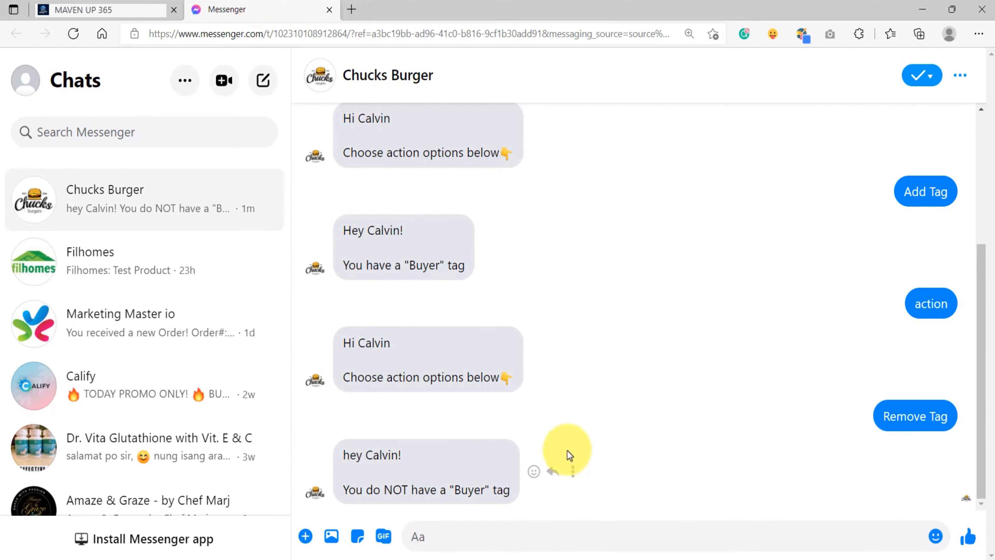
pyautogui.click(495, 537)
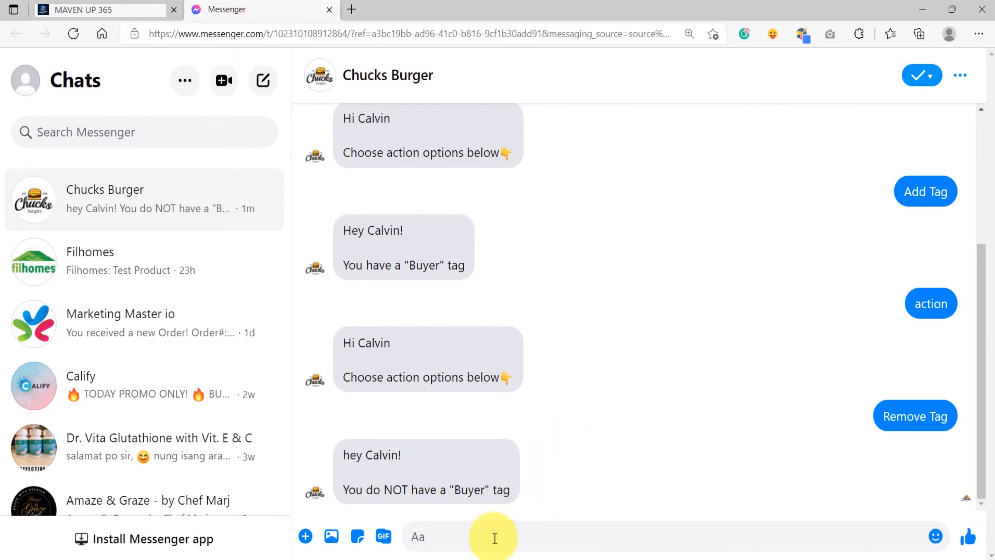
pyautogui.write('actio')
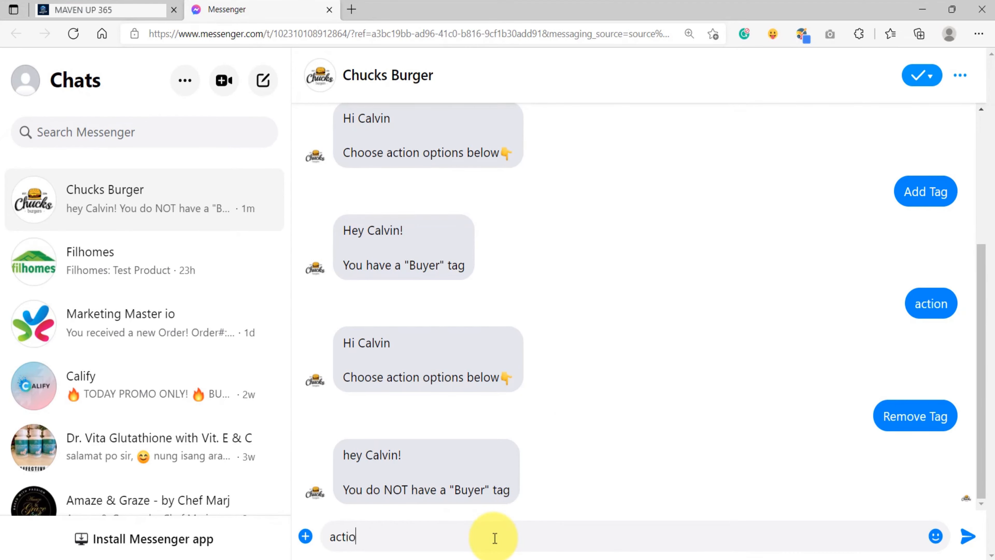
pyautogui.write('n')
pyautogui.press('Return')
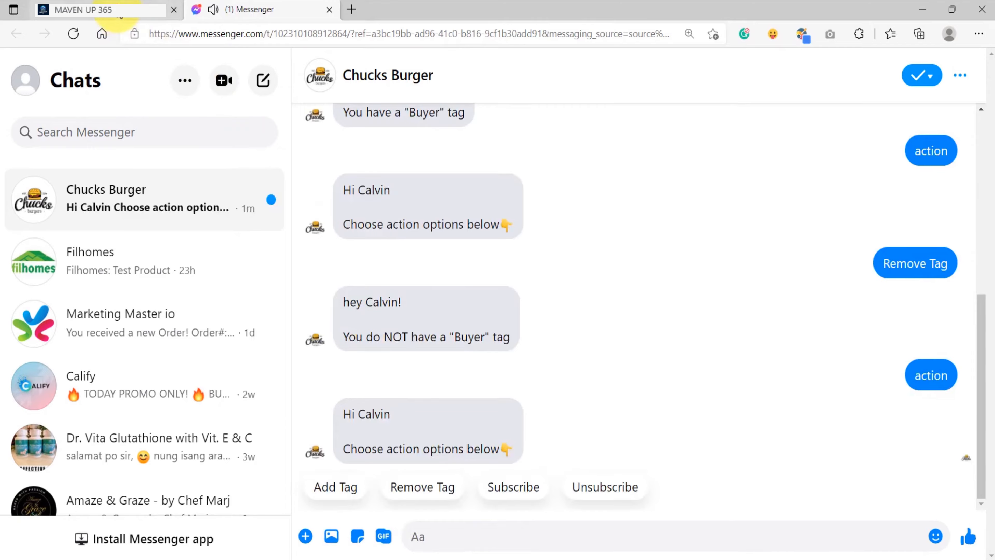
# Choose the Unsubscribe quick reply in the bot conversation in Messenger
pyautogui.click(98, 10)
pyautogui.click(961, 67)
pyautogui.scroll(-4, 408, 431)
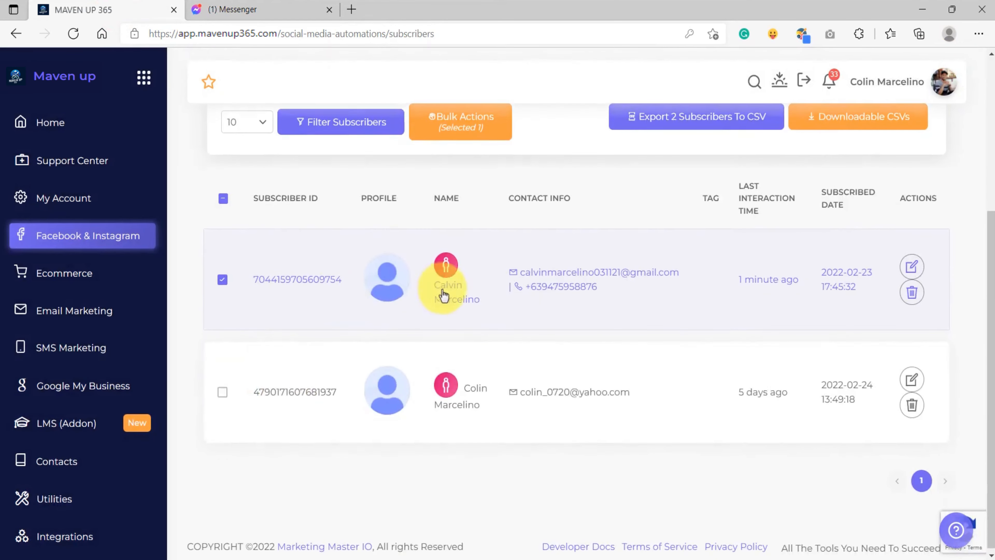
pyautogui.scroll(5, 544, 310)
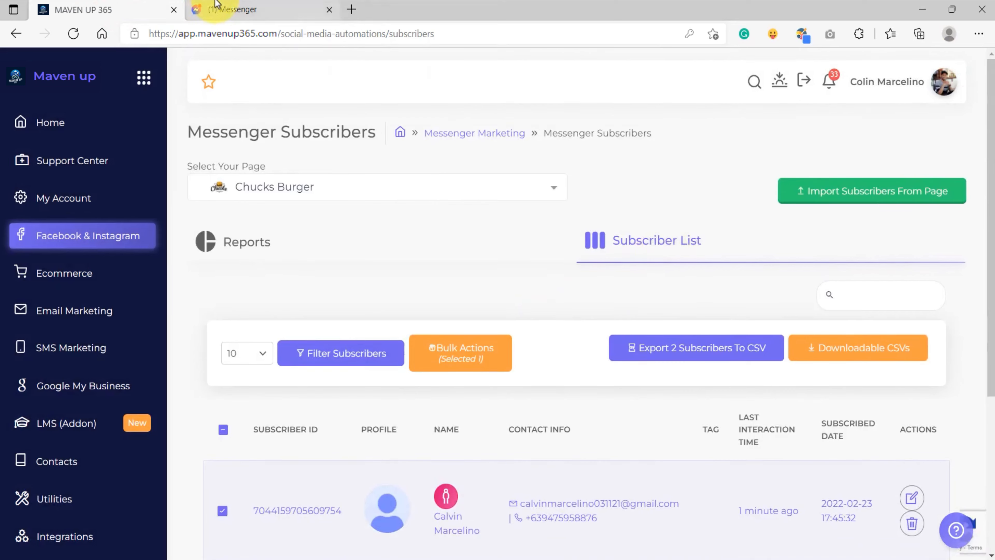
pyautogui.click(239, 8)
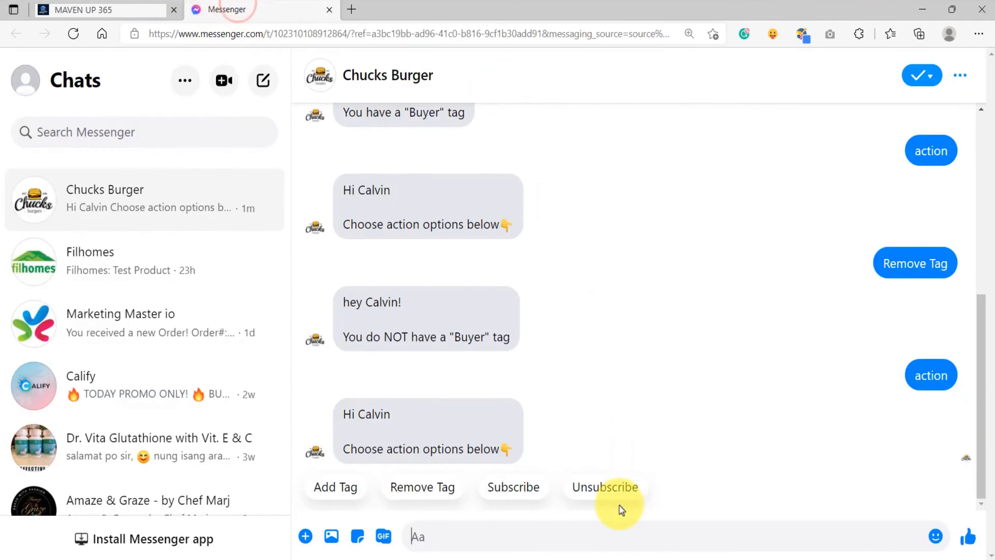
pyautogui.click(605, 487)
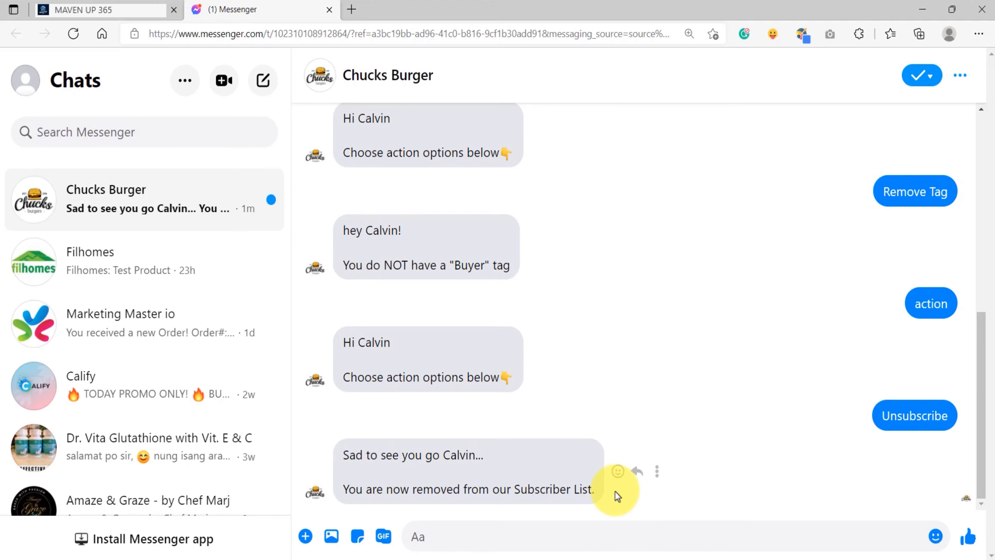
# Reopen the Messenger subscribers page and check the reports and subscriber list for the test subscriber
pyautogui.click(82, 10)
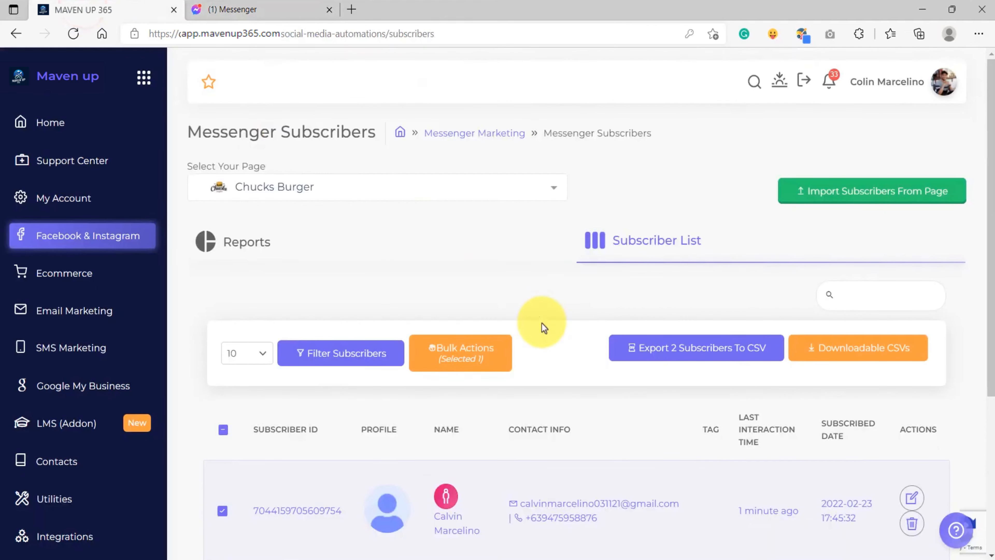
pyautogui.click(42, 129)
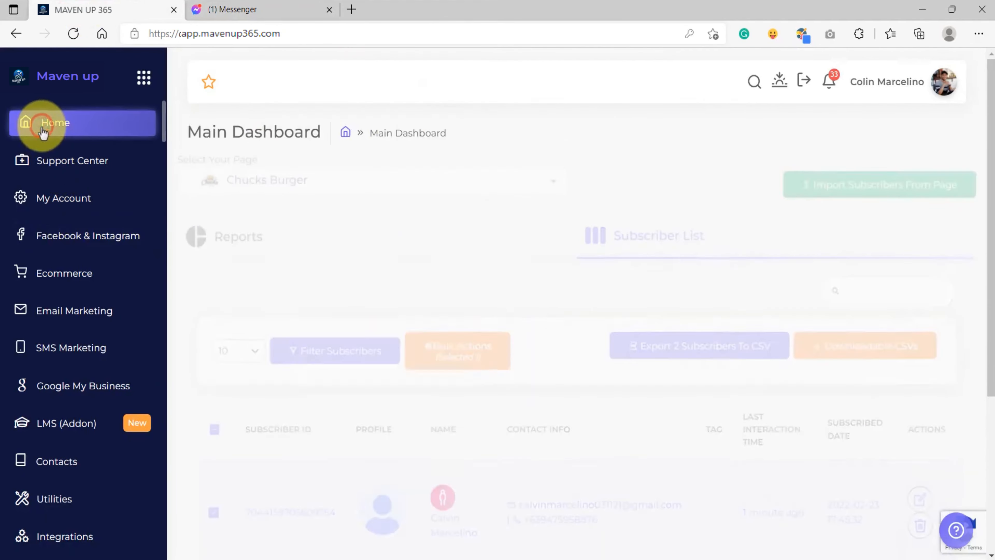
pyautogui.click(79, 235)
pyautogui.click(431, 276)
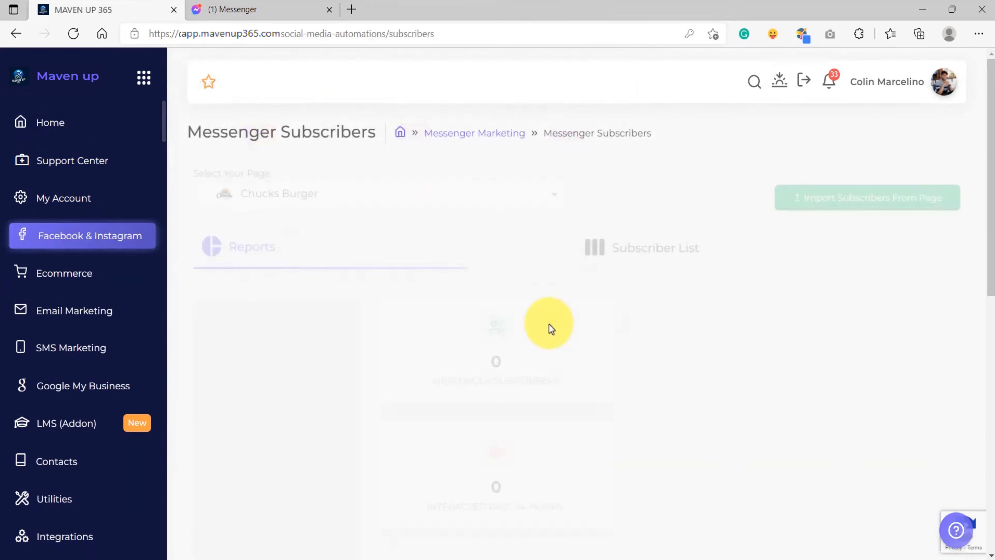
pyautogui.click(651, 251)
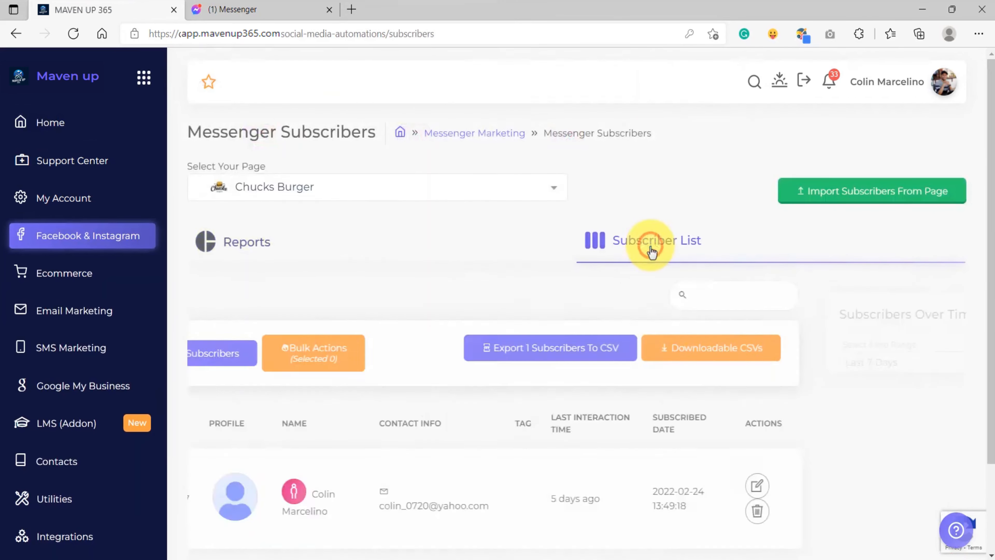
pyautogui.scroll(-3, 561, 373)
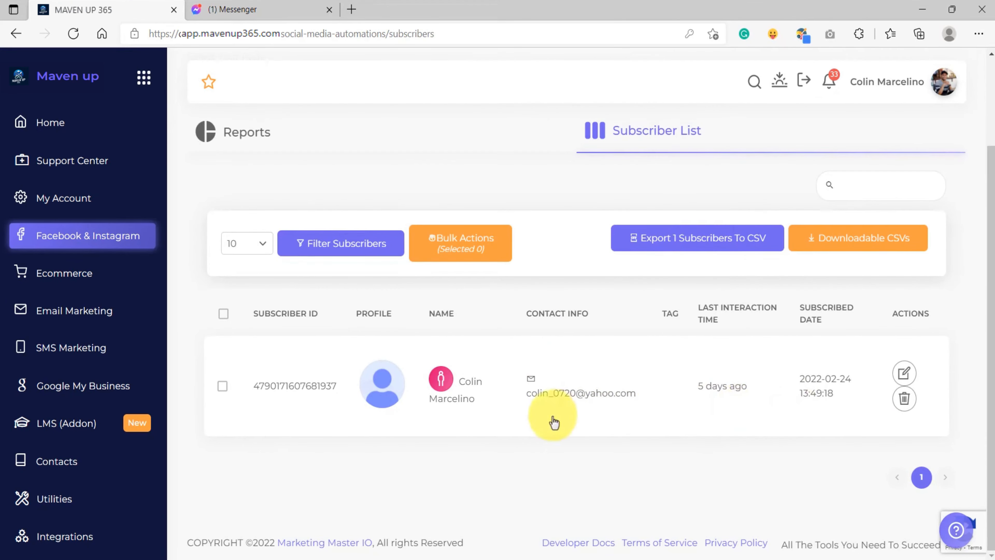
pyautogui.scroll(3, 515, 393)
pyautogui.click(235, 240)
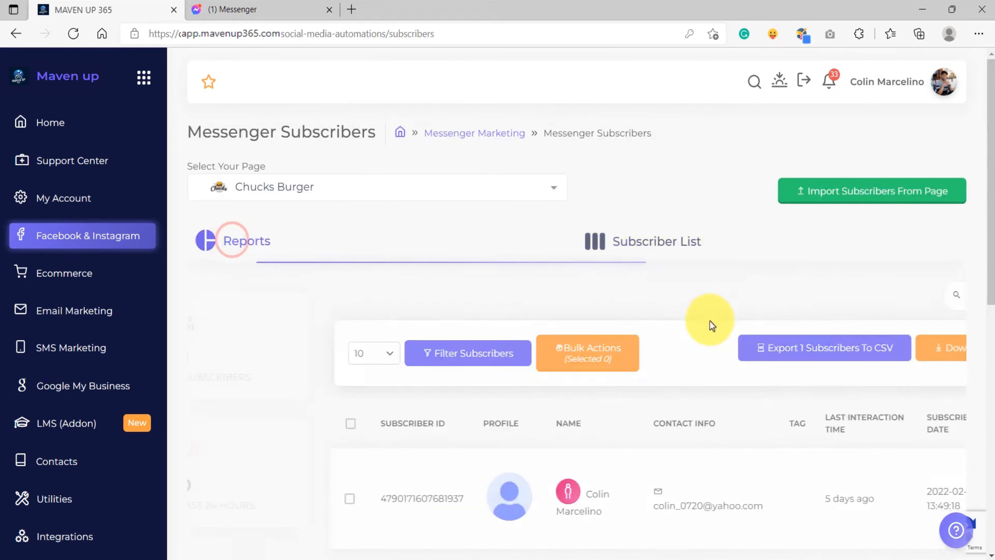
pyautogui.click(856, 357)
pyautogui.click(777, 384)
pyautogui.doubleClick(845, 358)
pyautogui.click(797, 386)
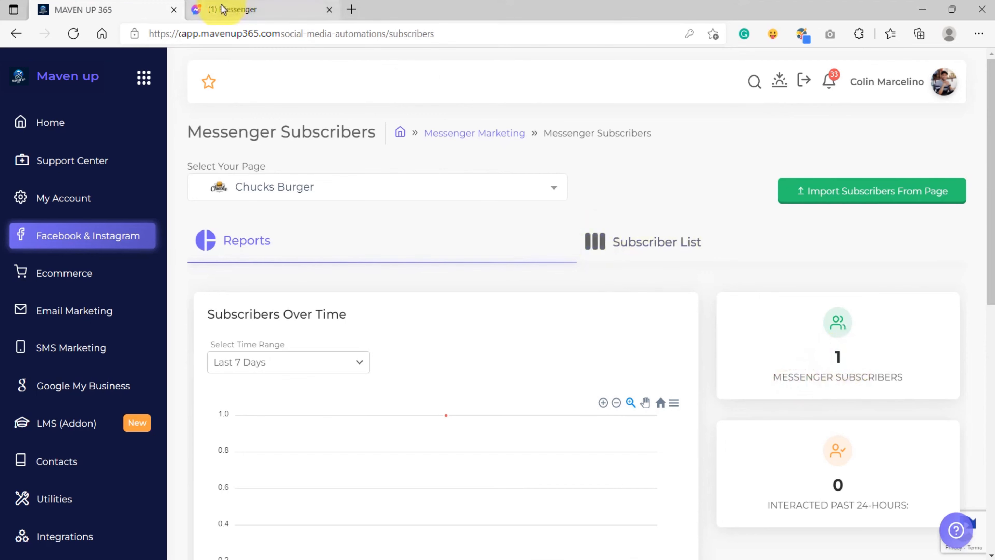
pyautogui.click(653, 244)
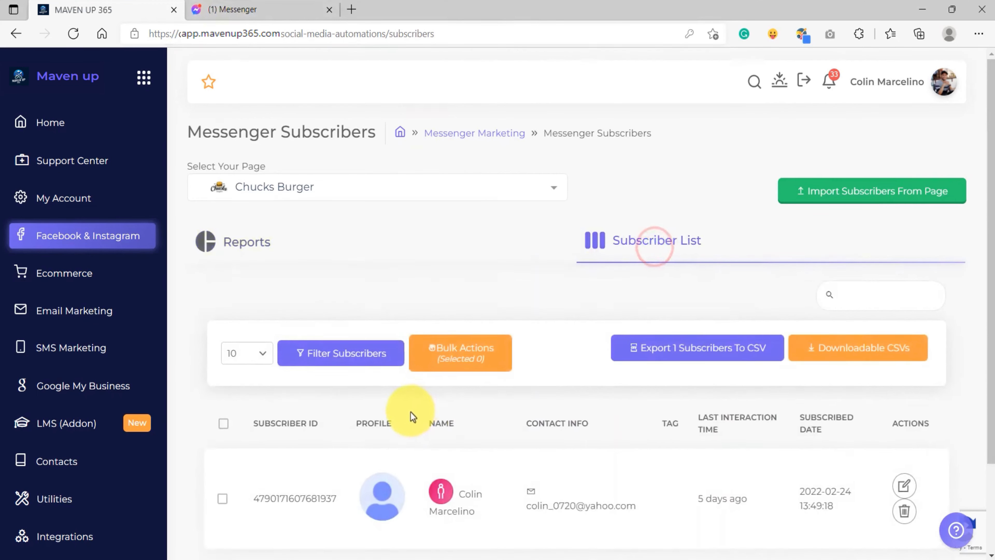
pyautogui.scroll(-3, 411, 415)
# Send "action" to the bot again in Messenger and choose the Subscribe quick reply
pyautogui.click(240, 10)
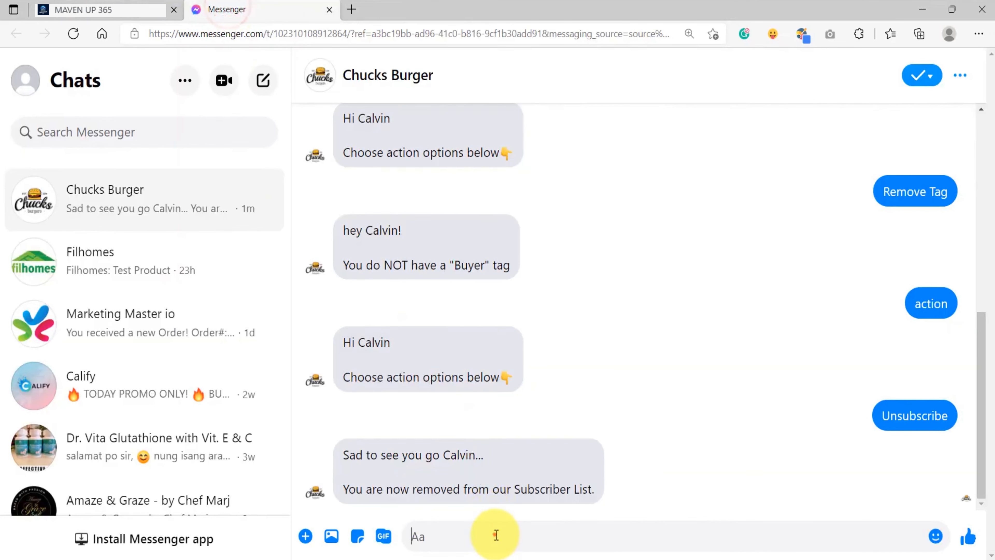
pyautogui.write('action')
pyautogui.press('Return')
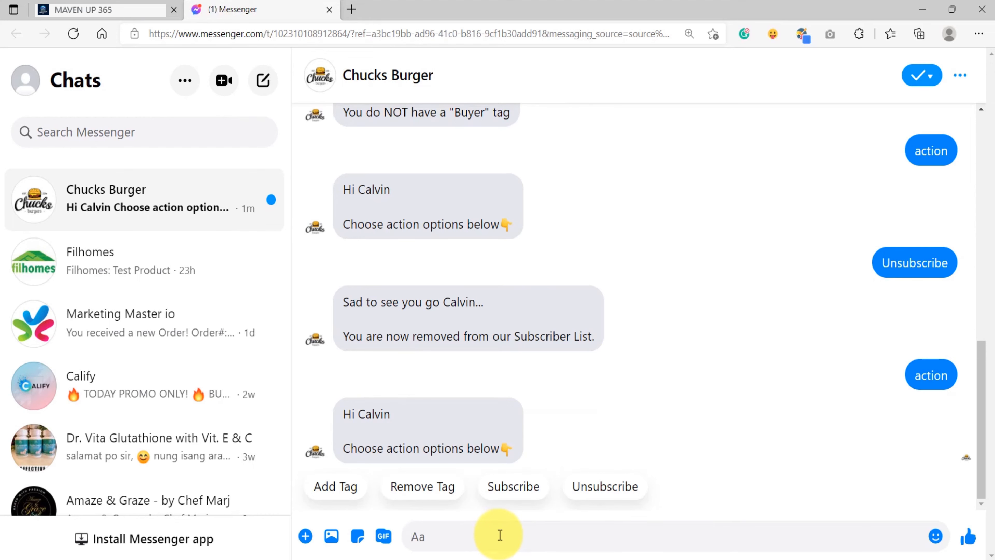
pyautogui.click(519, 488)
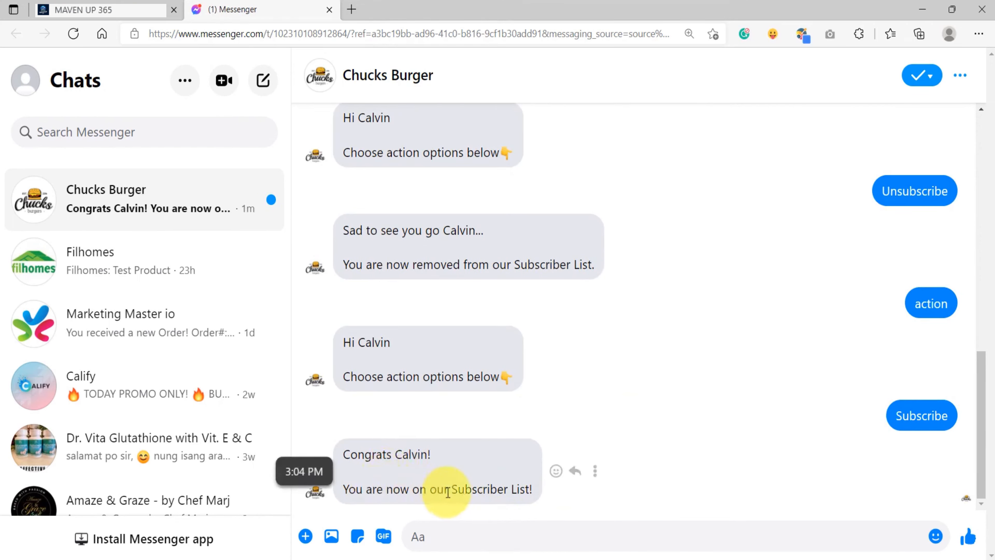
# Reopen the Messenger subscribers page and check the subscriber count and list for the test subscriber
pyautogui.click(114, 10)
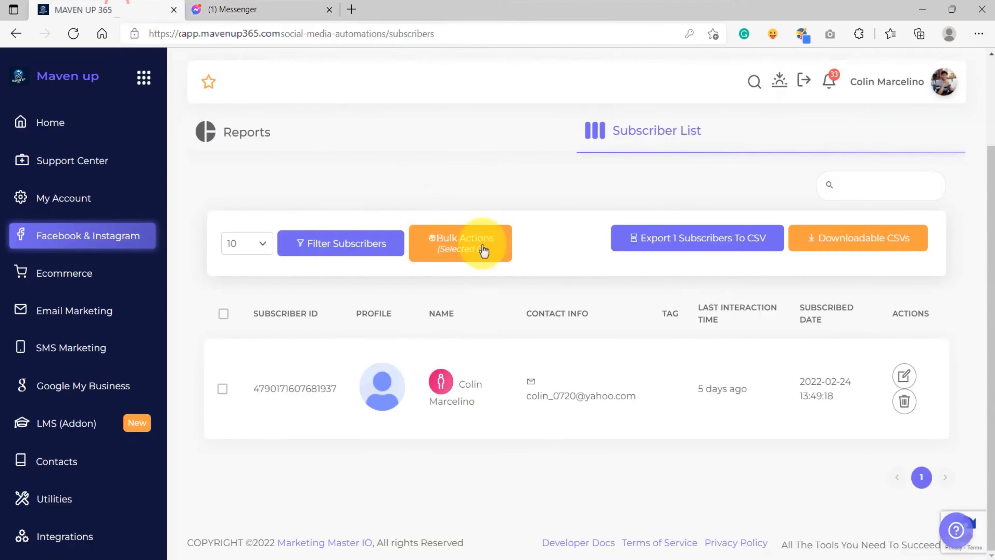
pyautogui.click(43, 122)
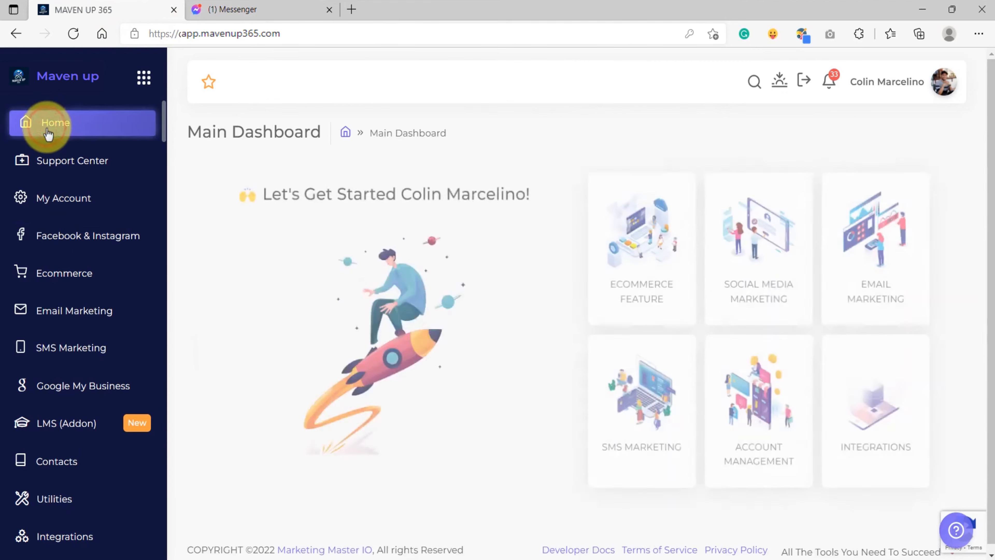
pyautogui.click(94, 247)
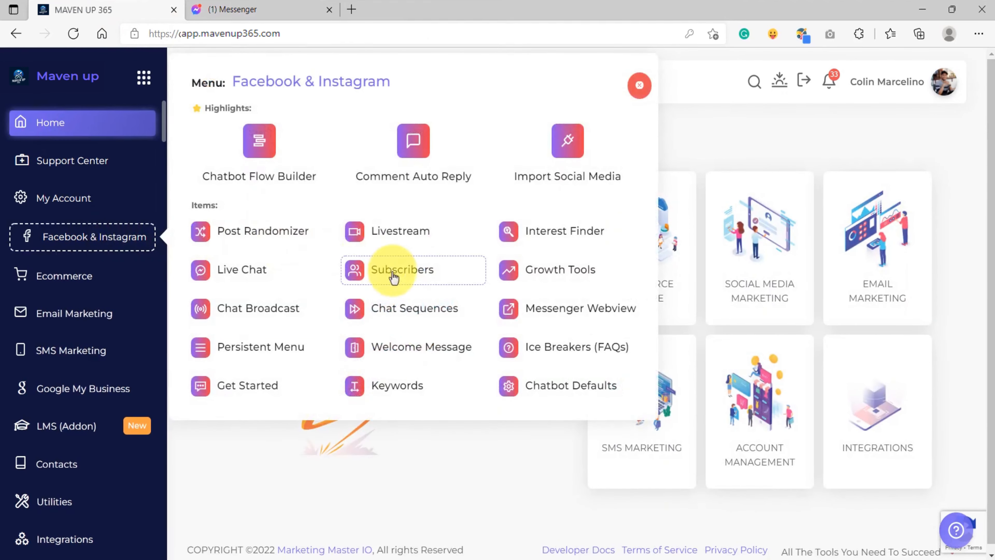
pyautogui.click(392, 271)
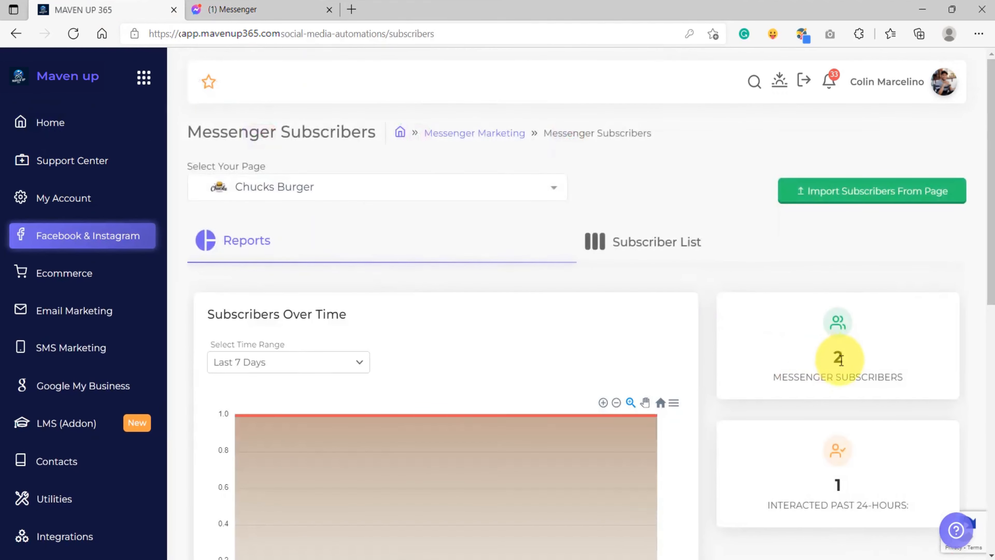
pyautogui.moveTo(776, 376); pyautogui.dragTo(906, 393)
pyautogui.click(823, 401)
pyautogui.click(643, 244)
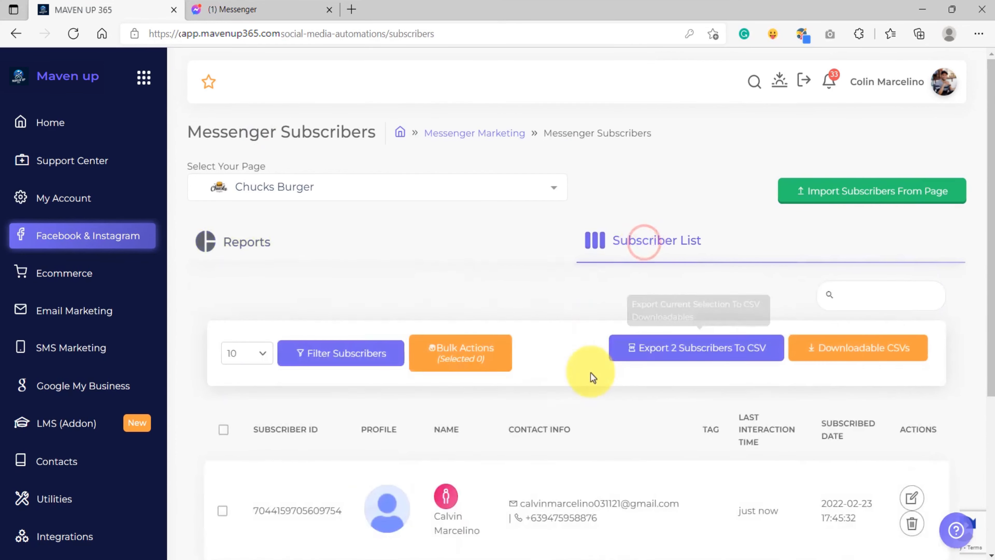
pyautogui.scroll(-4, 551, 395)
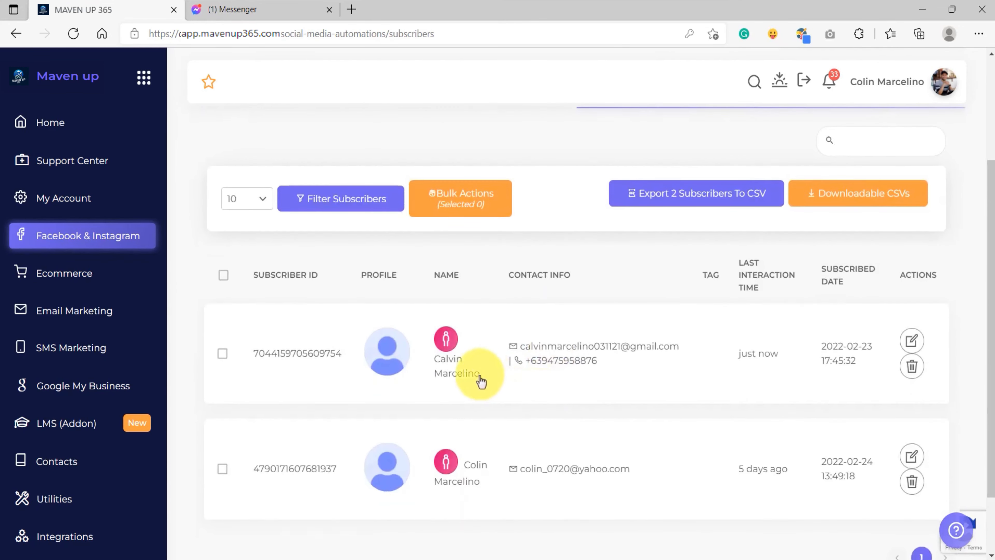
# Open the Actions flow for editing in the Chatbot Flow Builder
pyautogui.hotkey('ctrl', 'Tab')
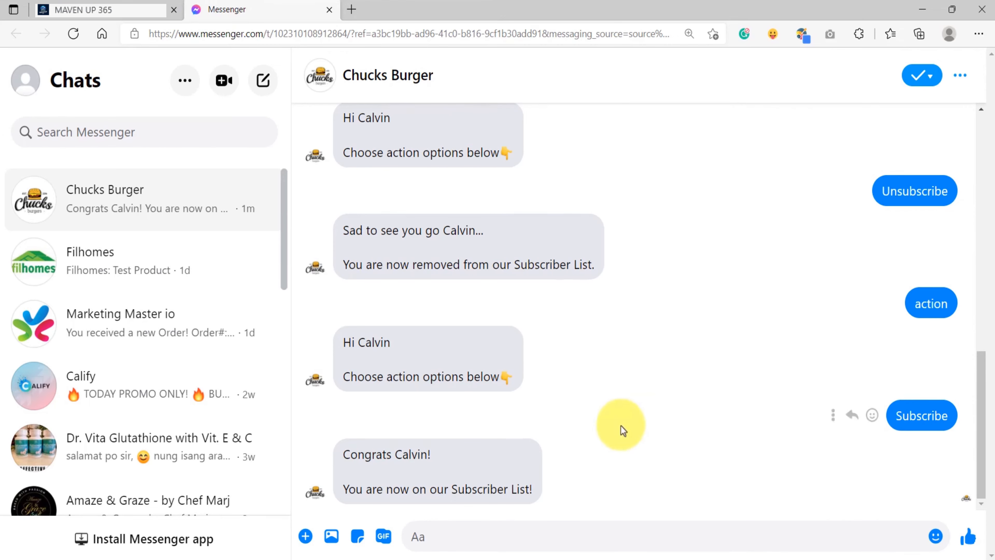
pyautogui.scroll(4, 621, 415)
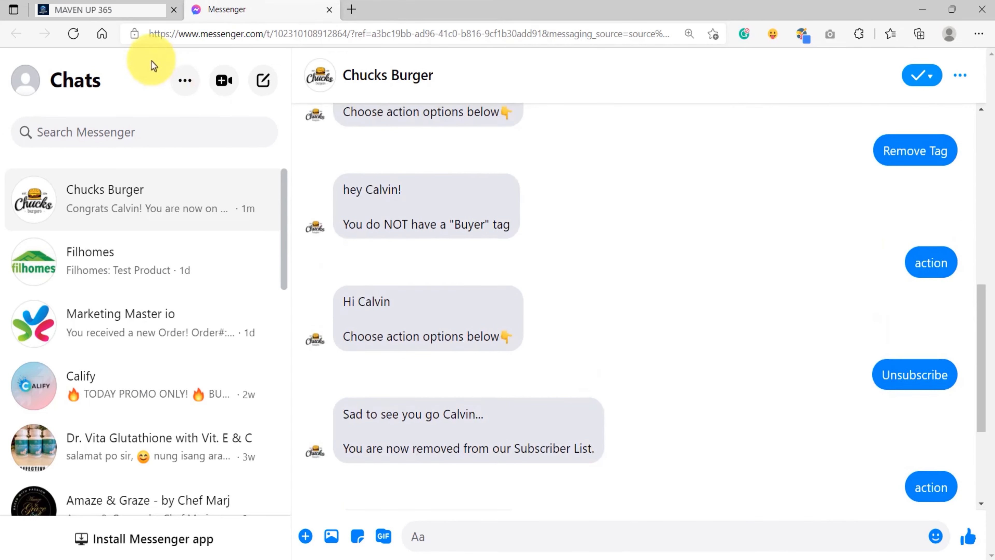
pyautogui.click(98, 10)
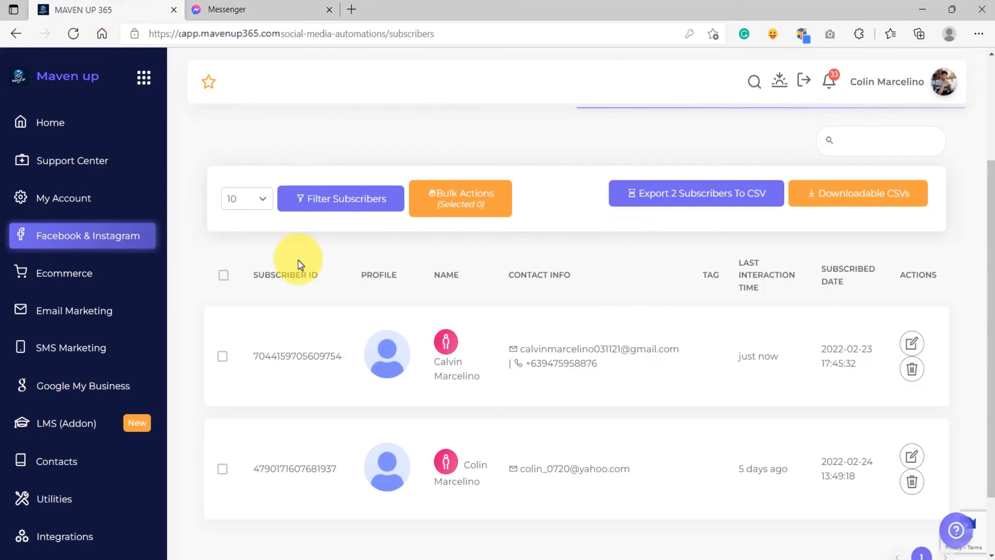
pyautogui.click(92, 235)
pyautogui.click(262, 160)
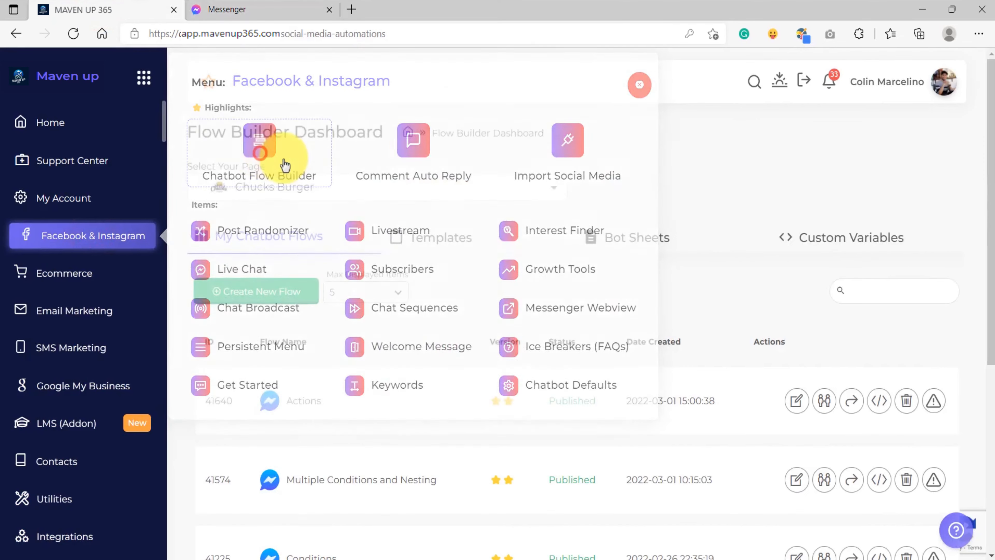
pyautogui.click(800, 398)
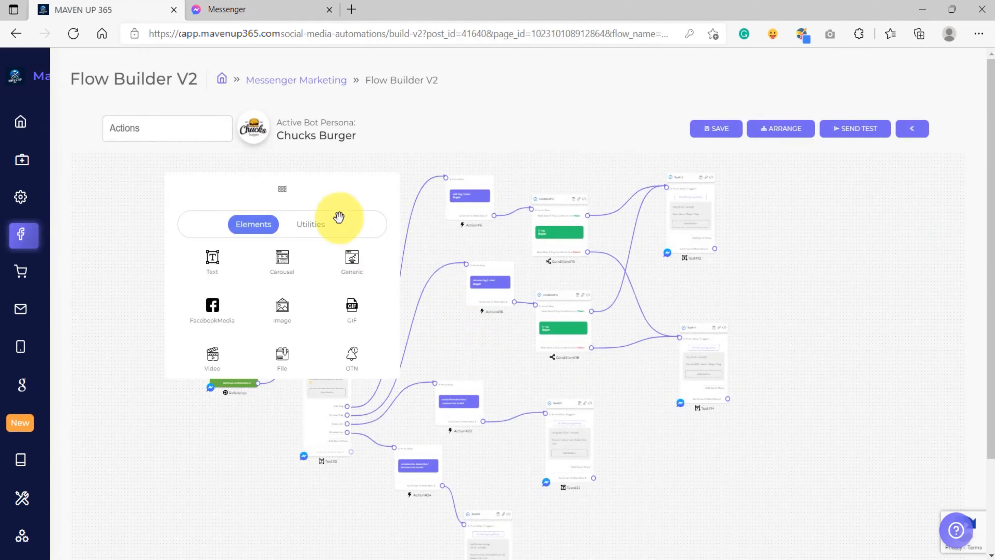
# Open an action step's configuration in the flow and browse the list of available action types
pyautogui.scroll(5, 459, 318)
pyautogui.scroll(-3, 445, 287)
pyautogui.scroll(5, 464, 252)
pyautogui.click(478, 288)
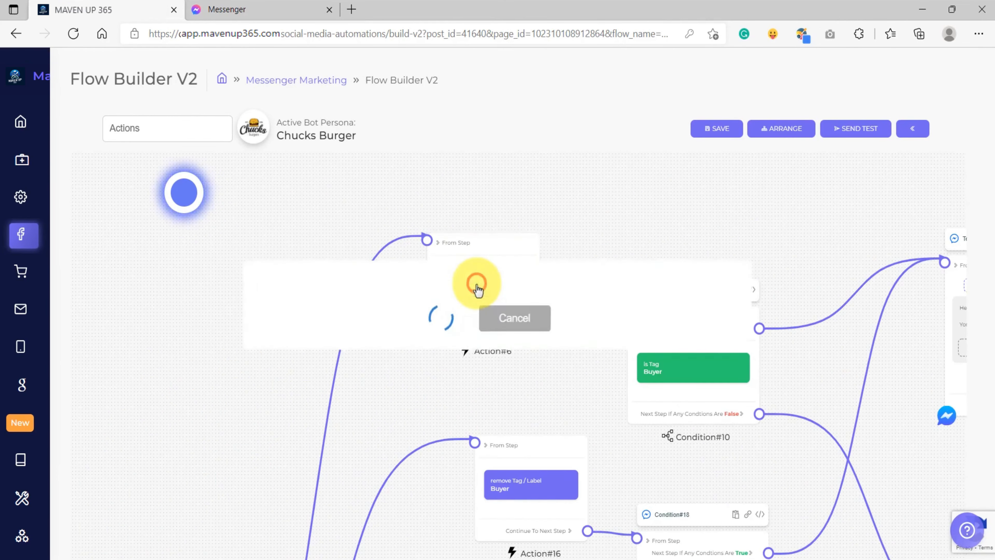
pyautogui.click(421, 267)
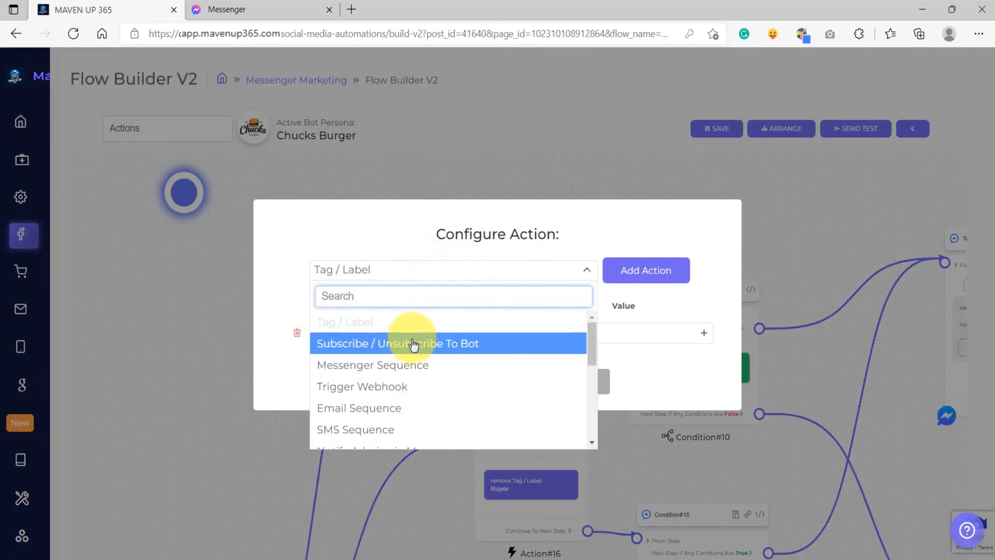
pyautogui.scroll(-3, 456, 384)
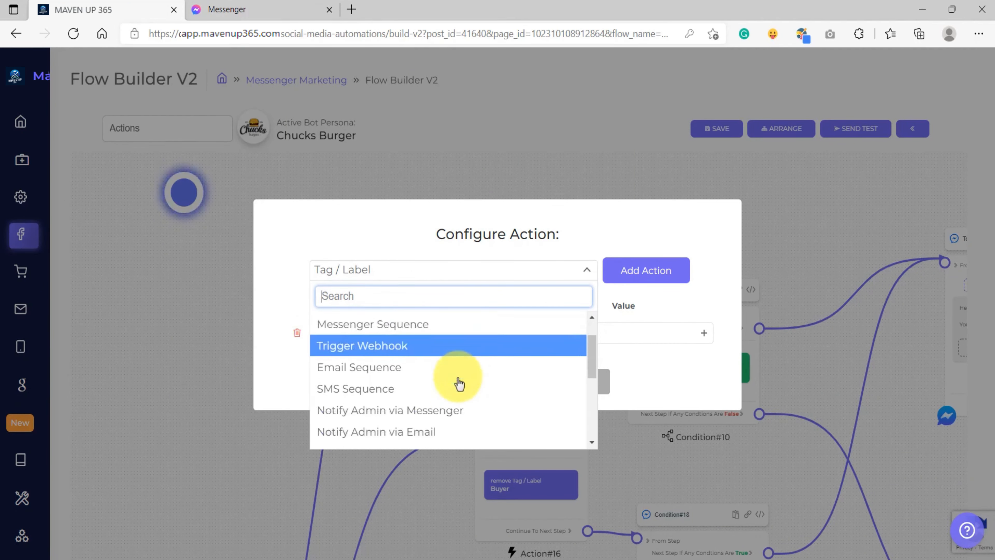
pyautogui.scroll(3, 445, 411)
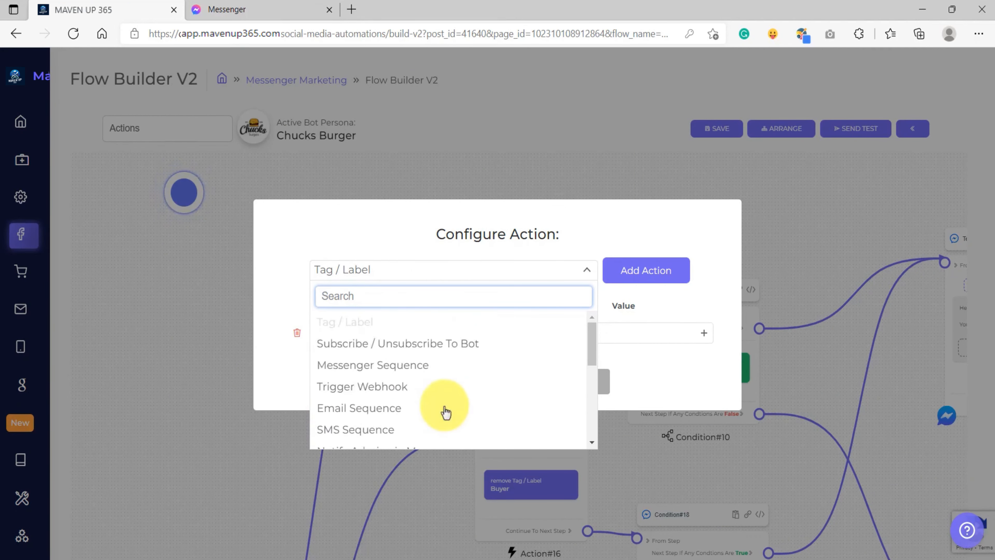